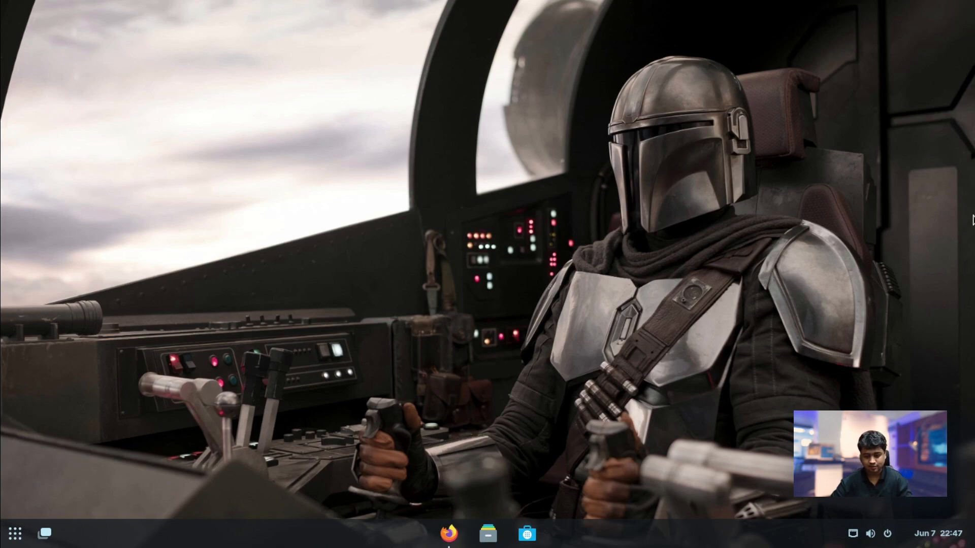
{"action": "left_click", "coordinate": [16, 533]}
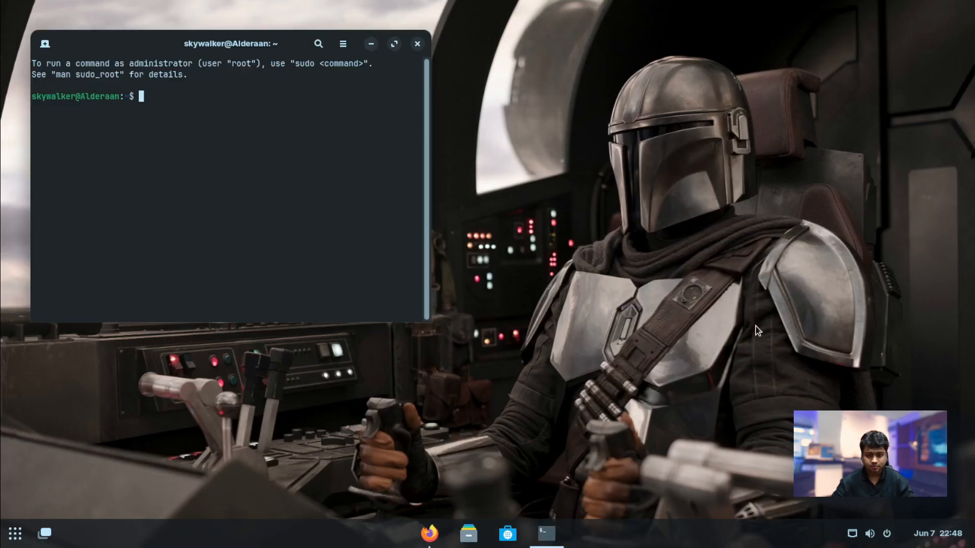
{"action": "left_click", "coordinate": [429, 533]}
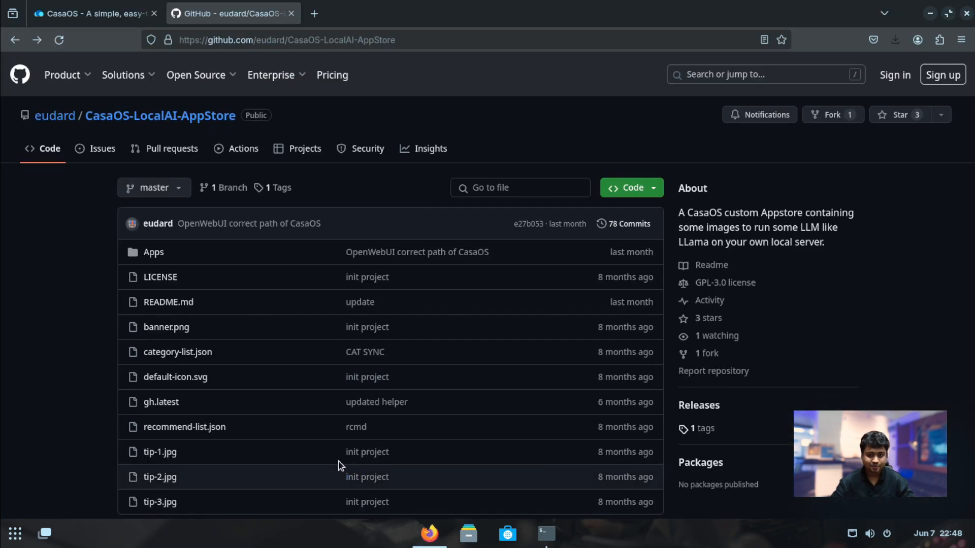
{"action": "left_click", "coordinate": [115, 22]}
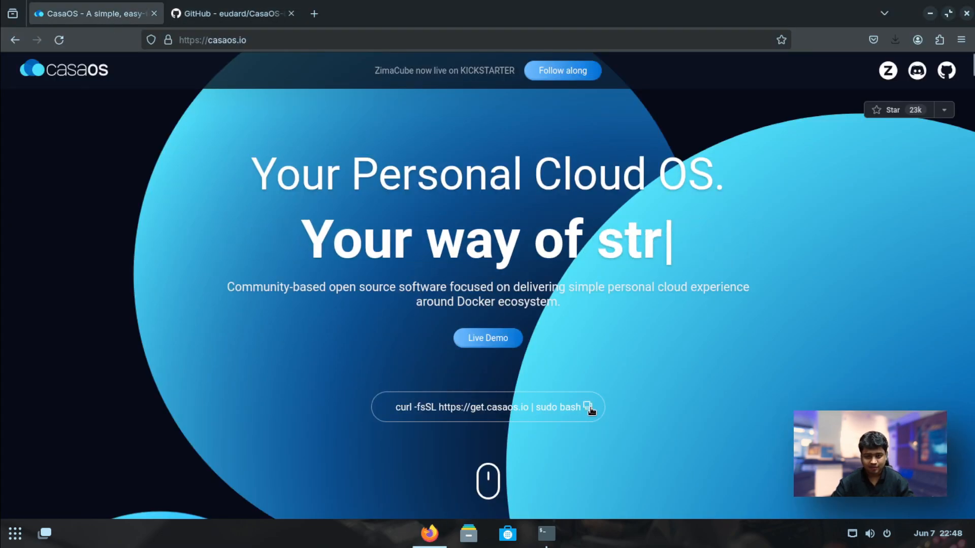
{"action": "left_click", "coordinate": [587, 406]}
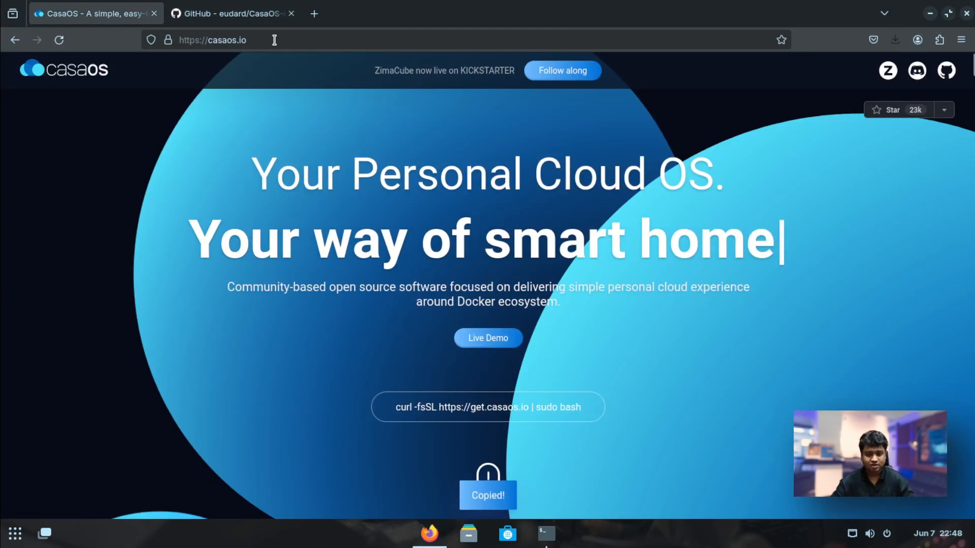
{"action": "left_click", "coordinate": [930, 14]}
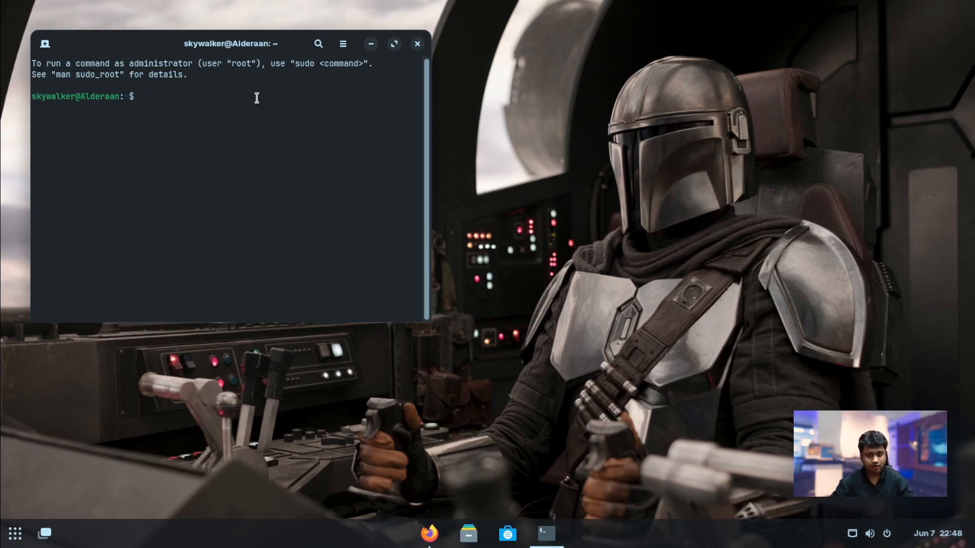
Paste and run the CasaOS install command in Terminal, authenticating with the sudo password
{"action": "right_click", "coordinate": [257, 98]}
{"action": "left_click", "coordinate": [299, 147]}
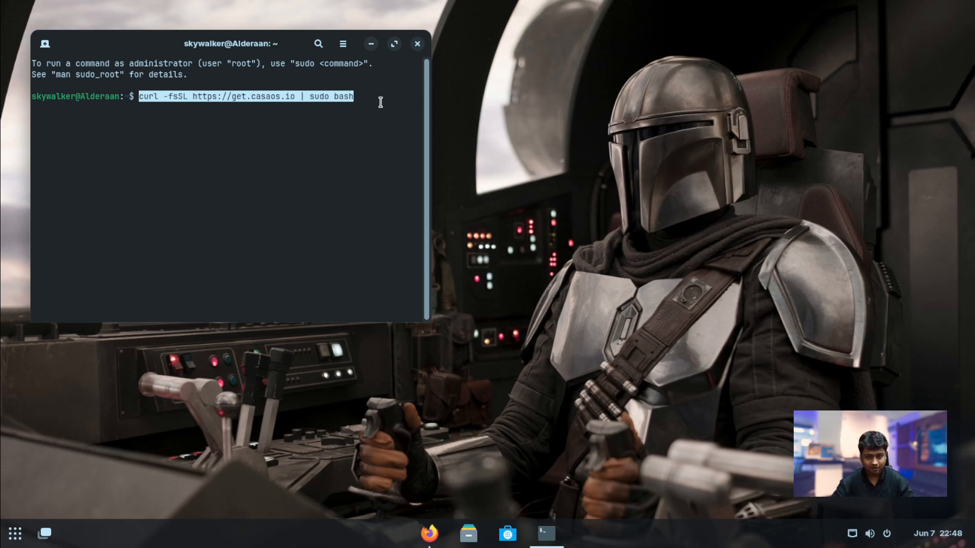
{"action": "key", "text": "Return"}
{"action": "type", "text": "*********"}
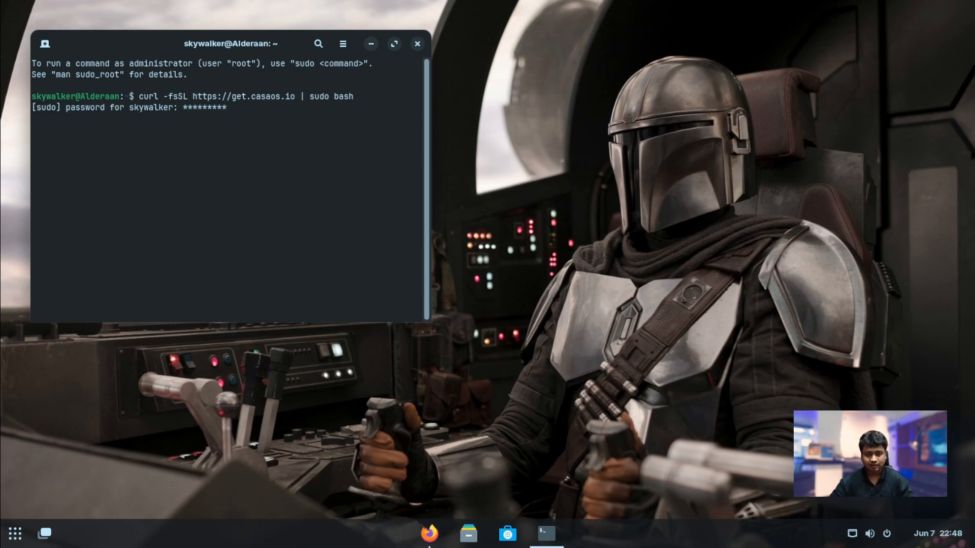
{"action": "key", "text": "Return"}
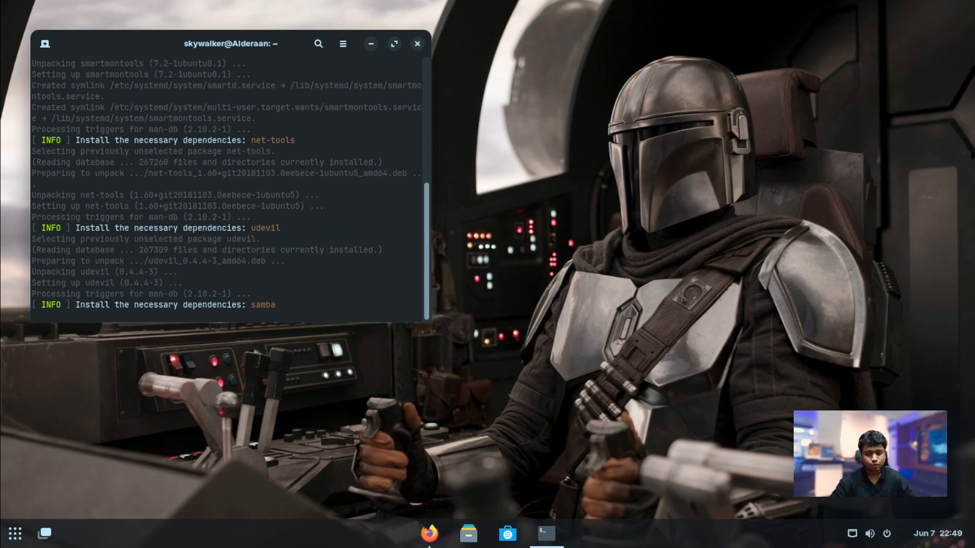
{"action": "left_click_drag", "start_coordinate": [209, 43], "coordinate": [484, 131]}
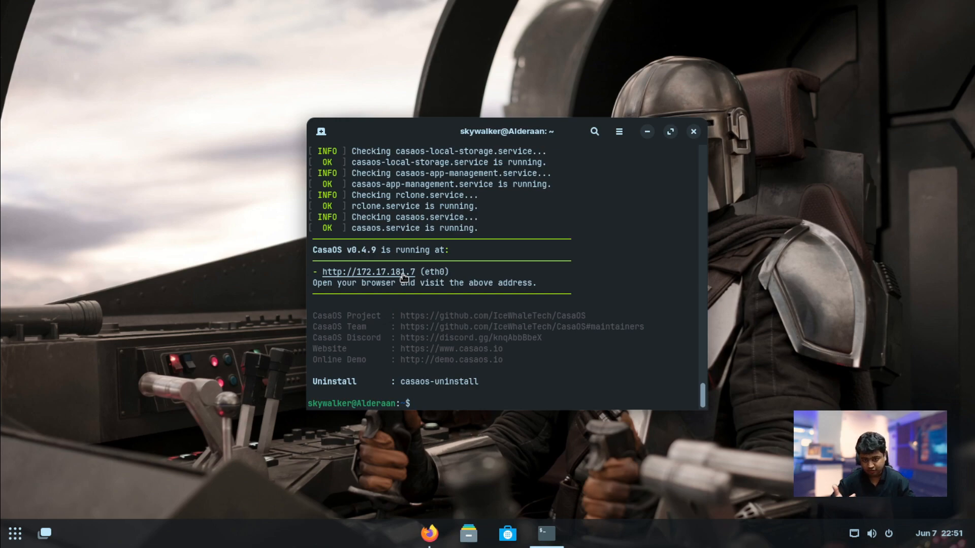
Load the CasaOS web page at localhost in a new Firefox tab and begin account setup
{"action": "left_click", "coordinate": [429, 534]}
{"action": "left_click", "coordinate": [313, 14]}
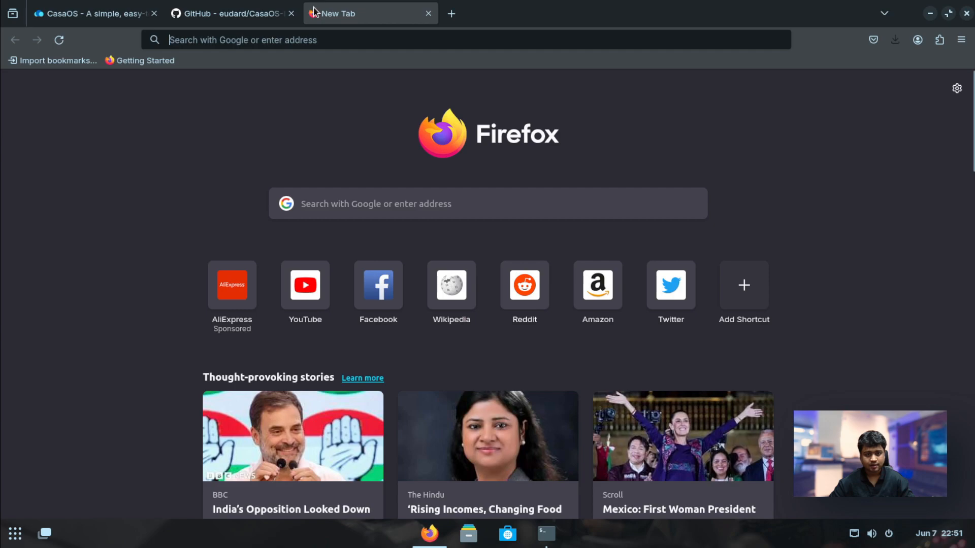
{"action": "type", "text": "localhost"}
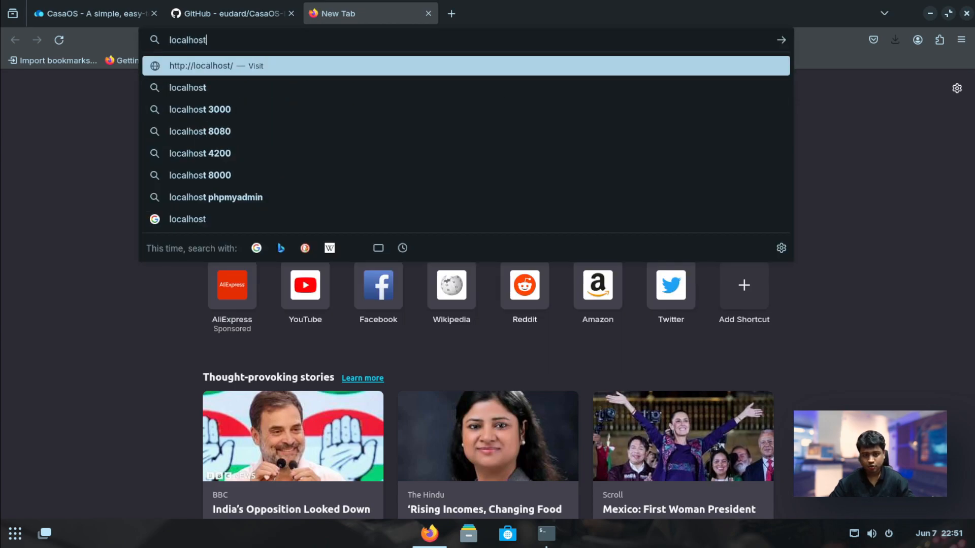
{"action": "key", "text": "Return"}
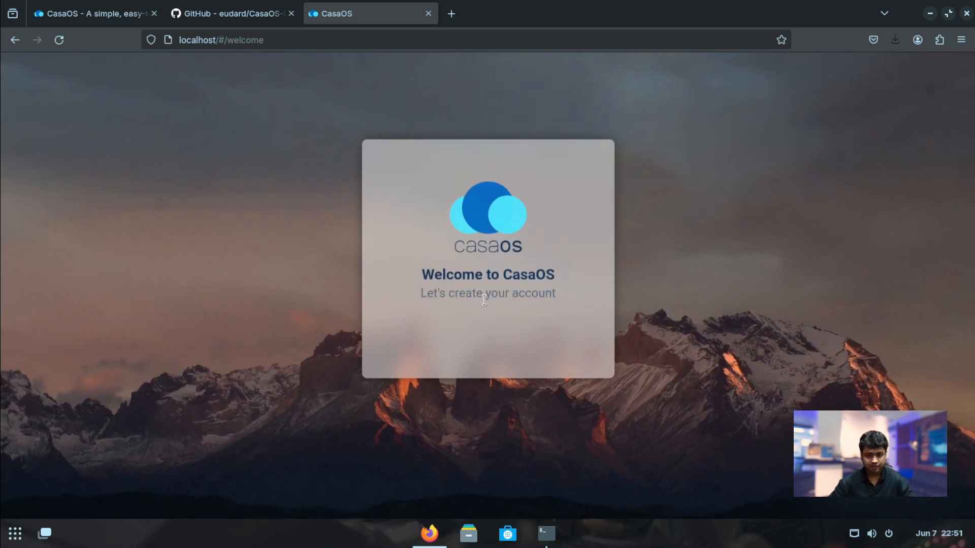
{"action": "left_click", "coordinate": [486, 332]}
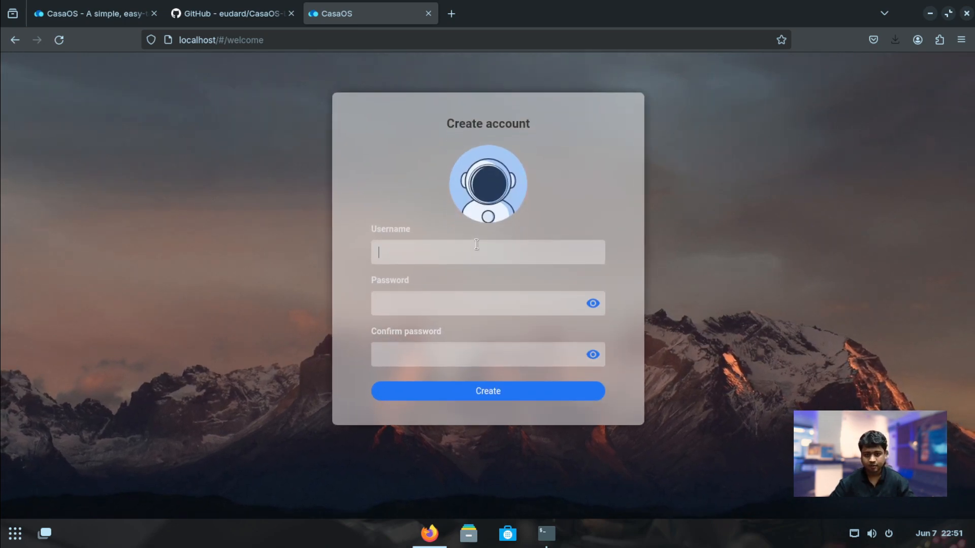
Create the CasaOS account with a username and password, save the login, and dismiss the news dialog
{"action": "type", "text": "skywalker"}
{"action": "key", "text": "Tab"}
{"action": "type", "text": "password123"}
{"action": "key", "text": "Tab"}
{"action": "type", "text": "password123"}
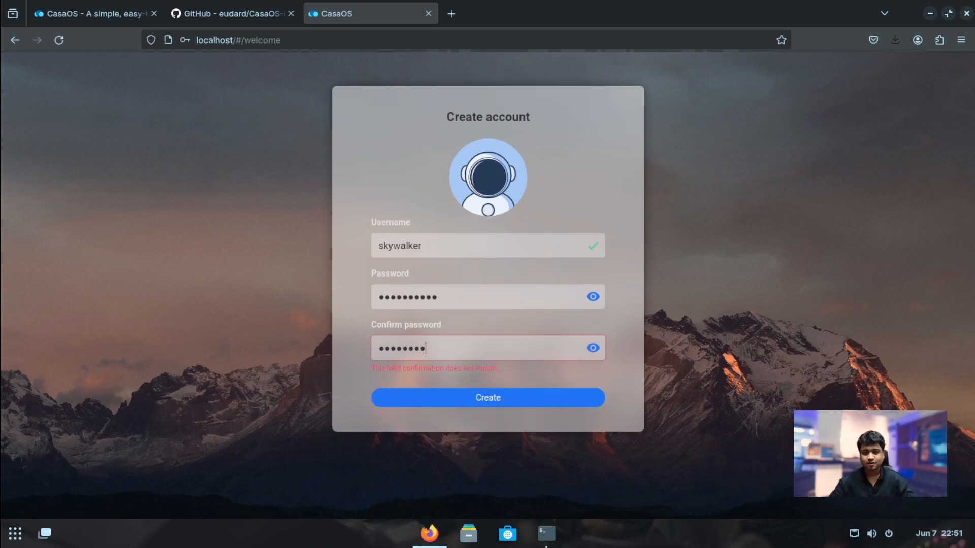
{"action": "key", "text": "Return"}
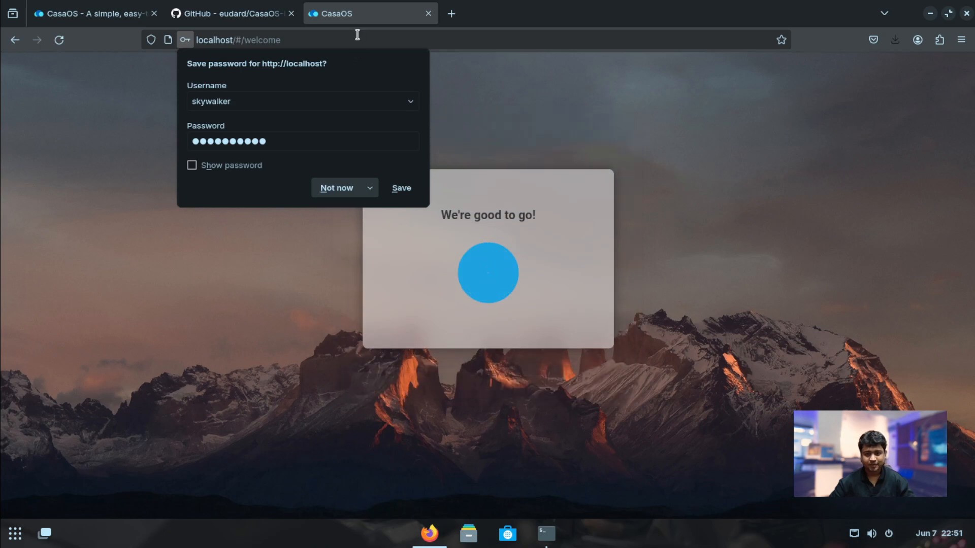
{"action": "left_click", "coordinate": [398, 188]}
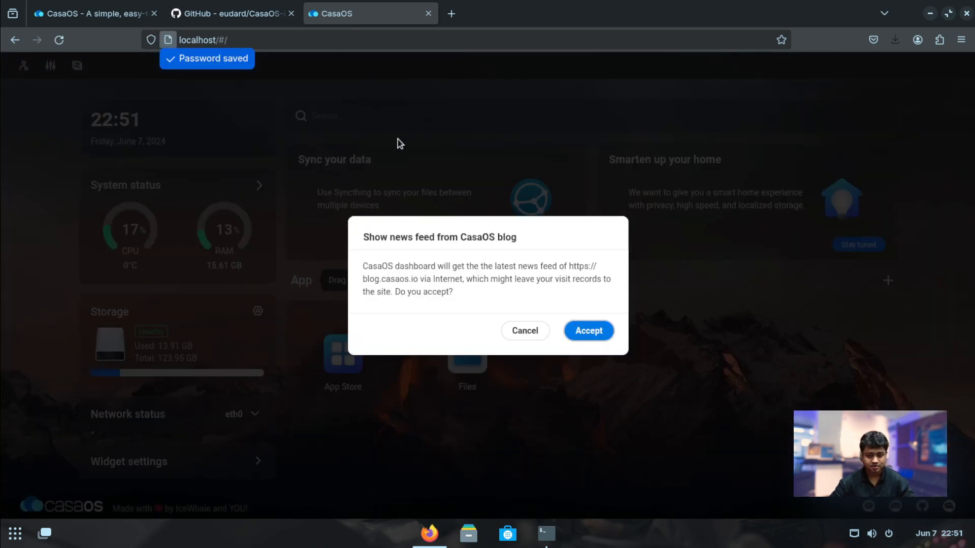
{"action": "left_click", "coordinate": [523, 331]}
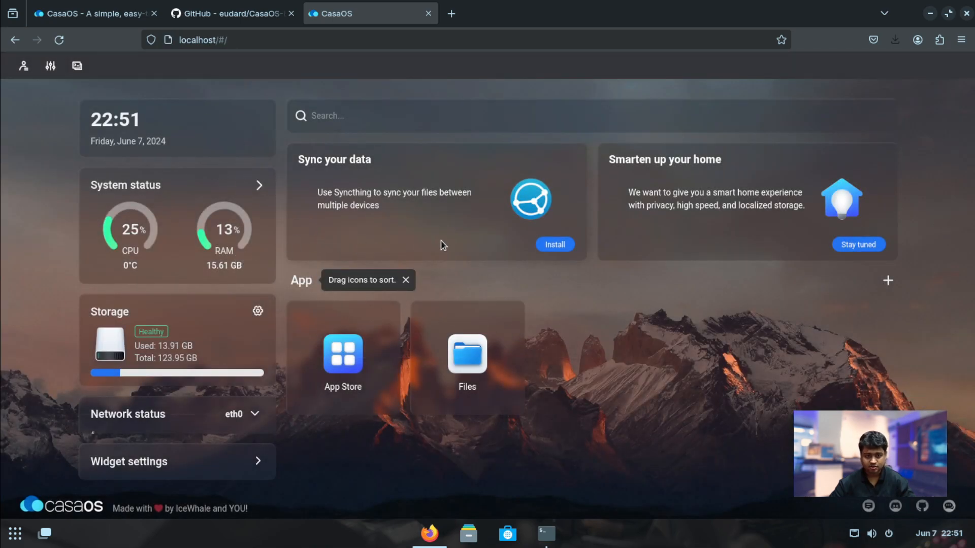
Turn off recommended apps, USB drive automount and the search bar in CasaOS settings
{"action": "left_click", "coordinate": [53, 69]}
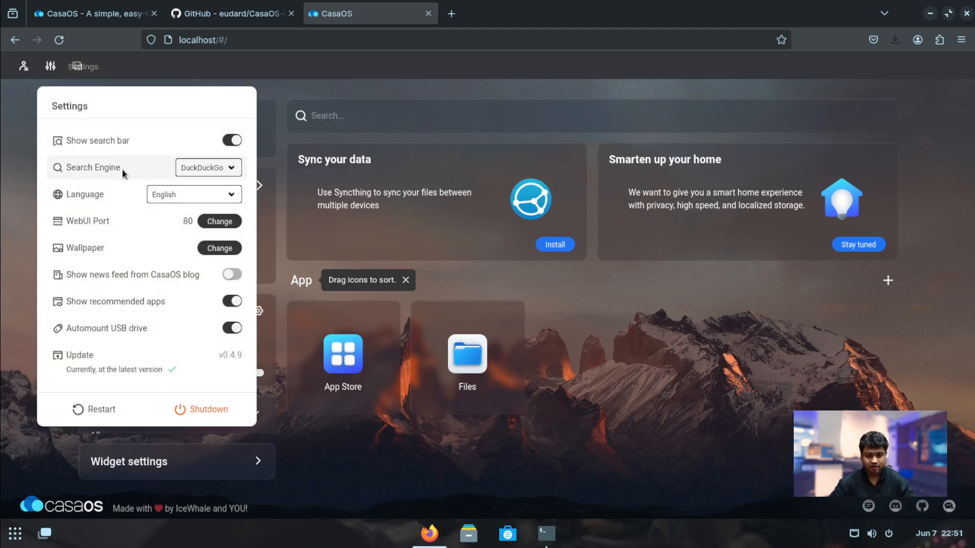
{"action": "left_click", "coordinate": [236, 301]}
{"action": "left_click", "coordinate": [232, 328]}
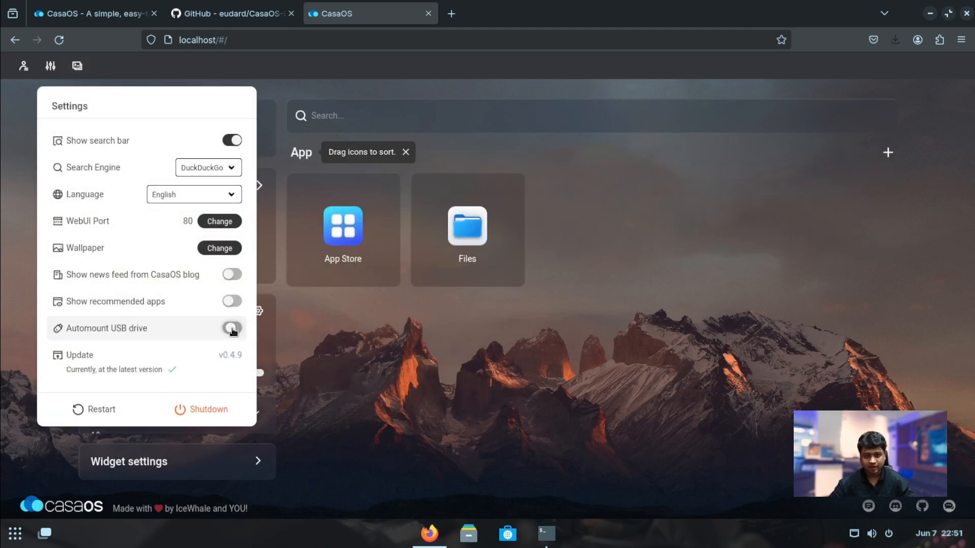
{"action": "left_click", "coordinate": [232, 140]}
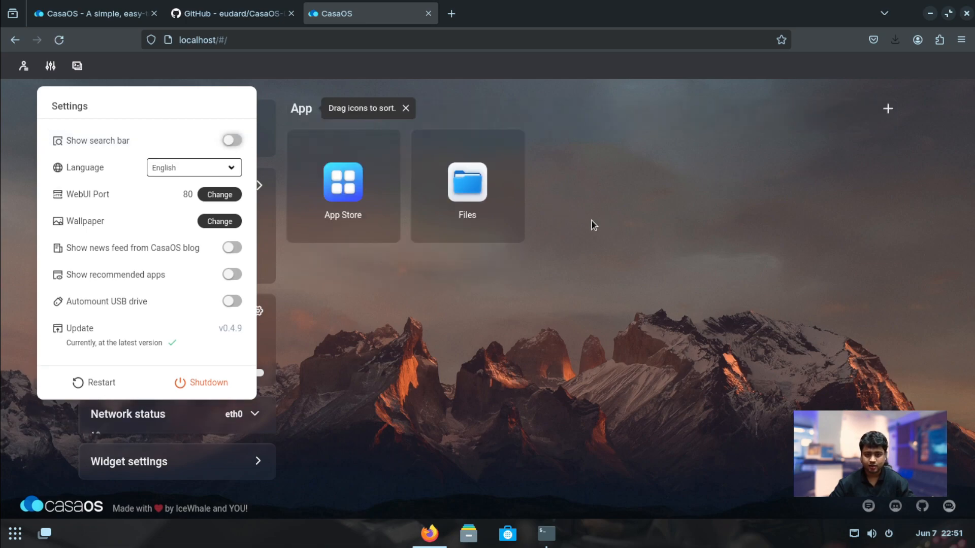
{"action": "left_click", "coordinate": [370, 338]}
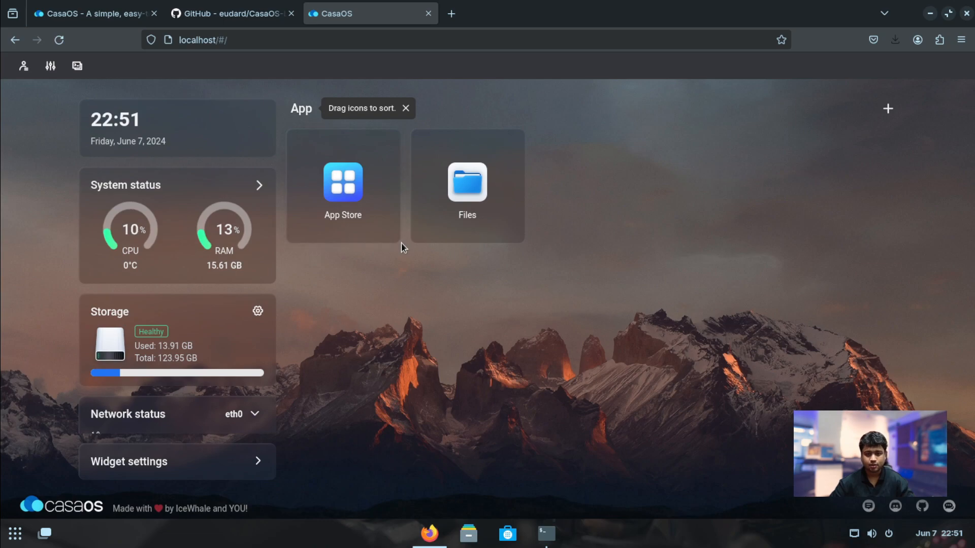
Browse the CasaOS App Store catalogue, then close it
{"action": "left_click", "coordinate": [341, 208]}
{"action": "scroll", "coordinate": [367, 358], "scroll_direction": "down", "scroll_amount": 10}
{"action": "scroll", "coordinate": [374, 358], "scroll_direction": "up", "scroll_amount": 10}
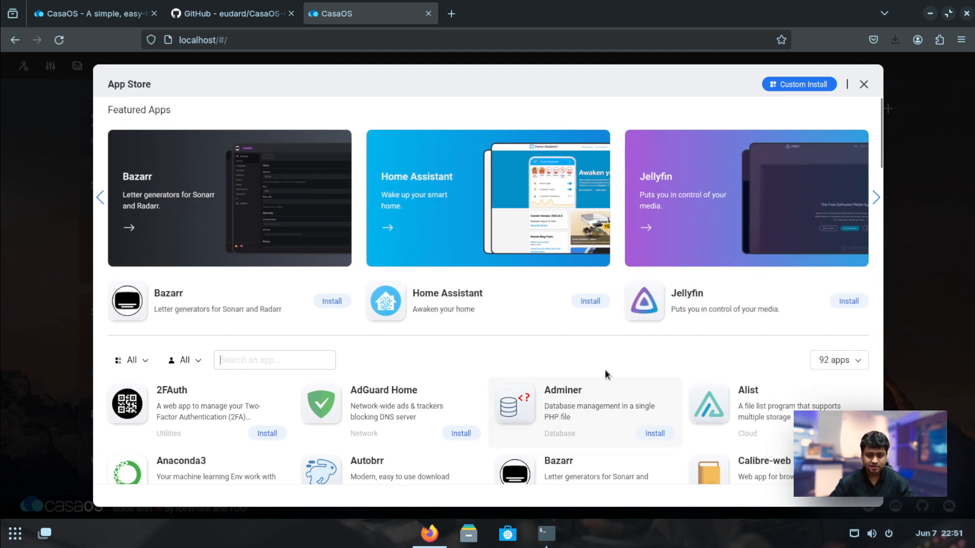
{"action": "scroll", "coordinate": [637, 364], "scroll_direction": "down", "scroll_amount": 10}
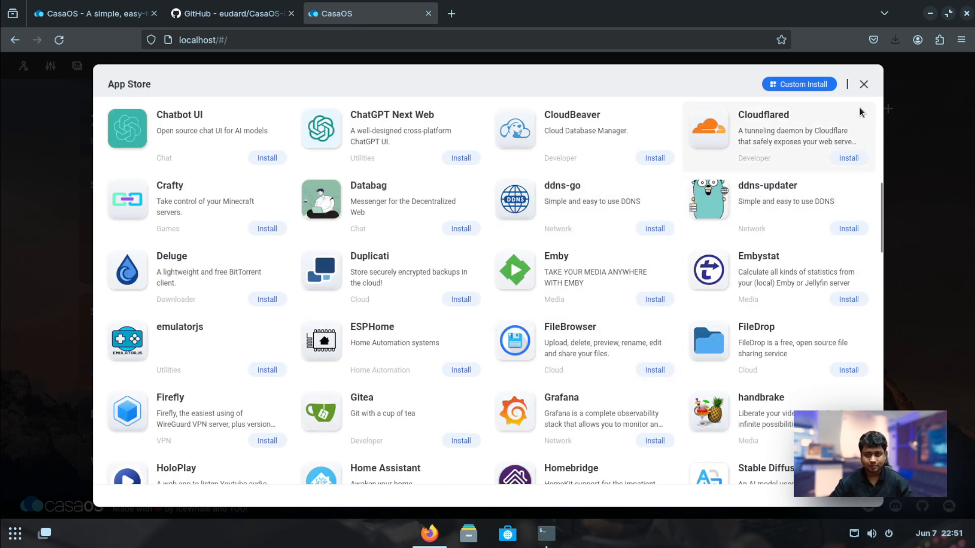
{"action": "left_click", "coordinate": [864, 85]}
Look over the customized app install form, then close it without installing
{"action": "left_click", "coordinate": [887, 108]}
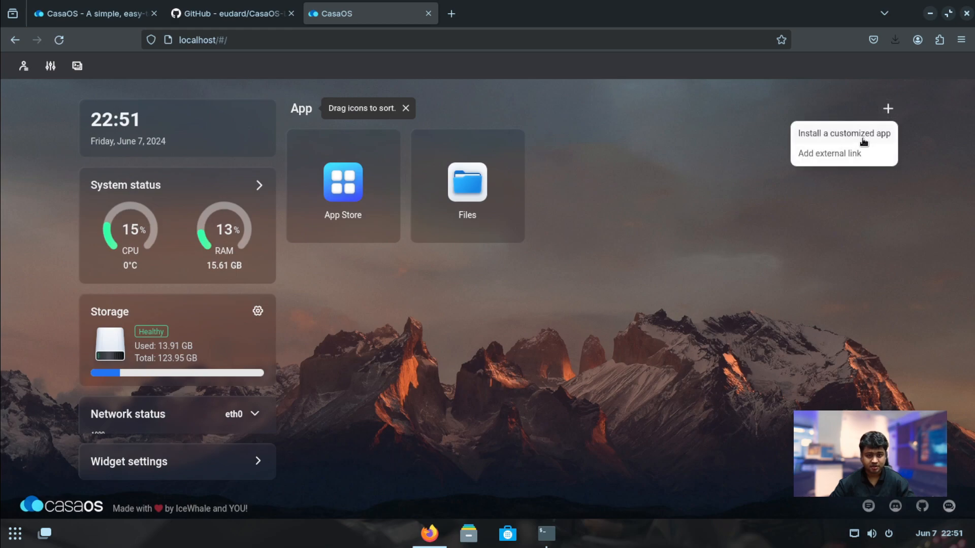
{"action": "left_click", "coordinate": [858, 135]}
{"action": "left_click", "coordinate": [358, 175]}
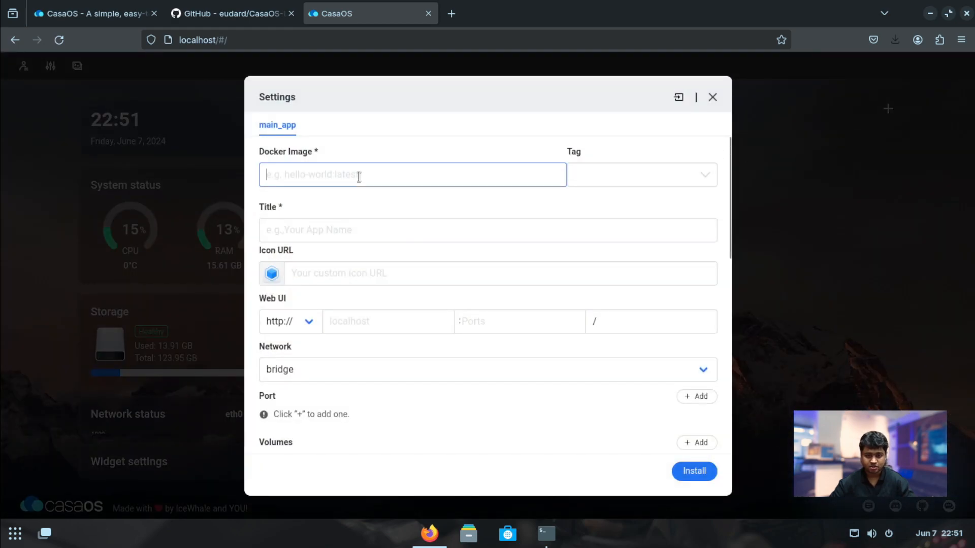
{"action": "scroll", "coordinate": [388, 282], "scroll_direction": "down", "scroll_amount": 4}
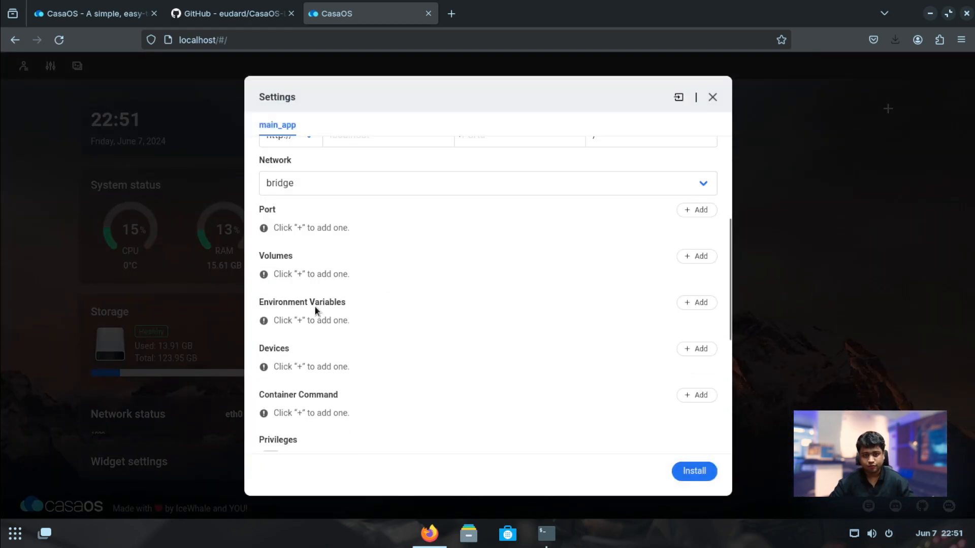
{"action": "scroll", "coordinate": [315, 306], "scroll_direction": "down", "scroll_amount": 5}
{"action": "scroll", "coordinate": [449, 324], "scroll_direction": "up", "scroll_amount": 9}
{"action": "left_click", "coordinate": [712, 98]}
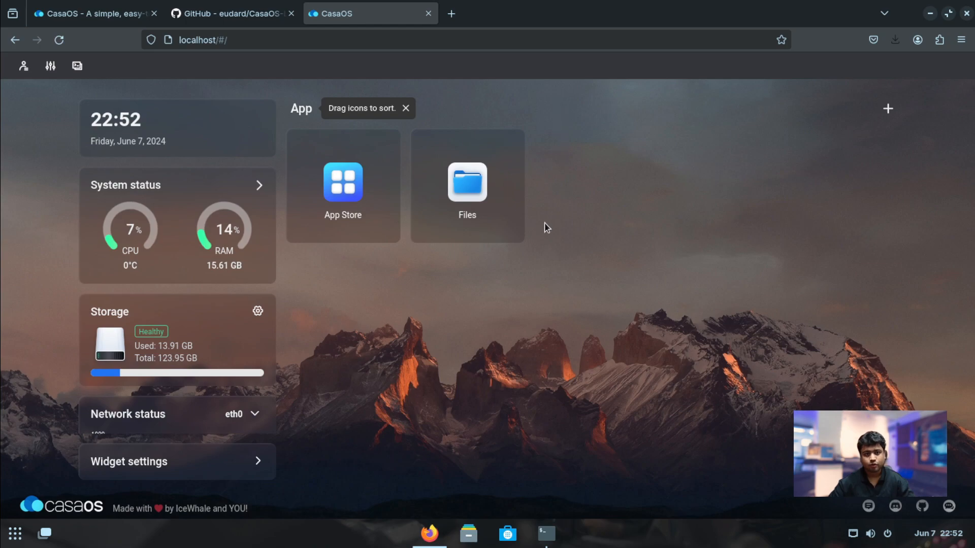
Search Google for 'openwebui' and open the GitHub repository and Open WebUI website in new tabs
{"action": "left_click", "coordinate": [452, 14]}
{"action": "type", "text": "openwebui"}
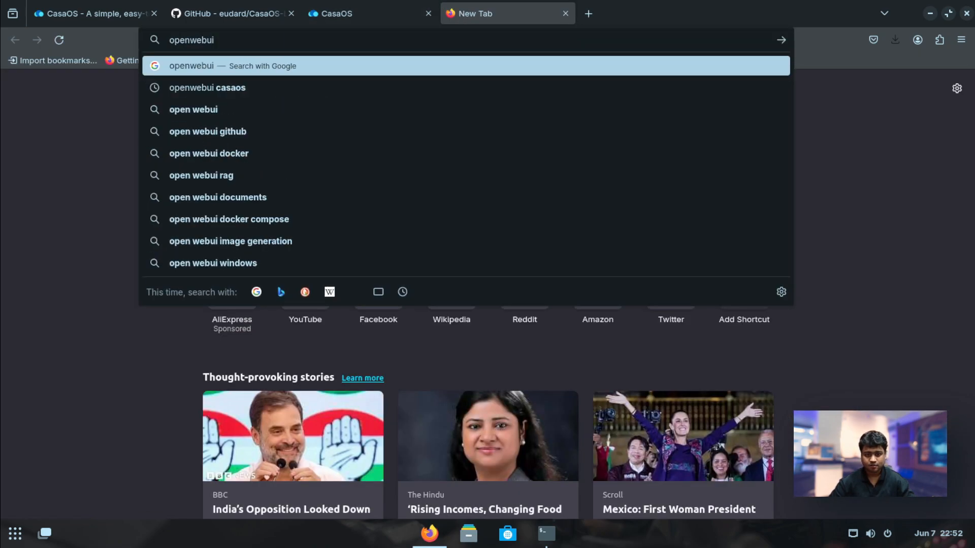
{"action": "key", "text": "Return"}
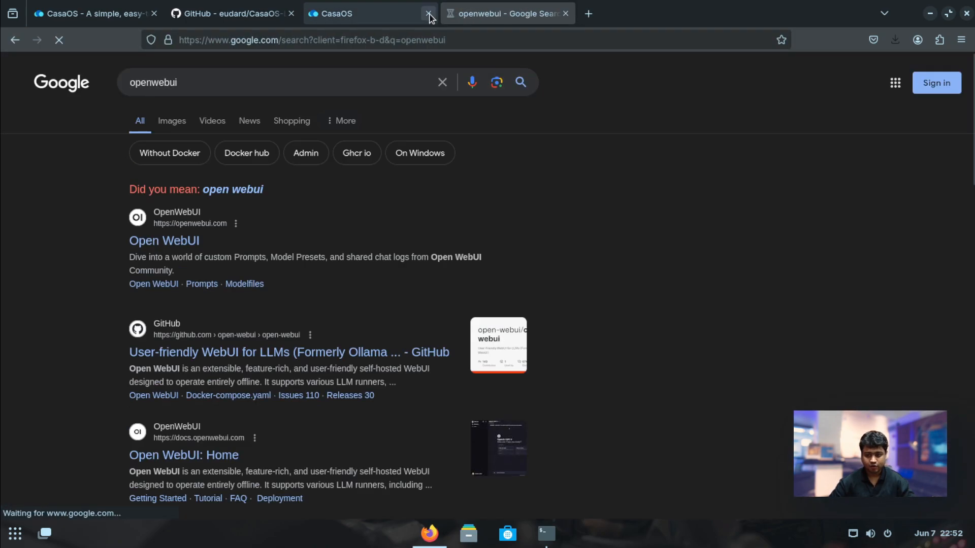
{"action": "middle_click", "coordinate": [226, 355]}
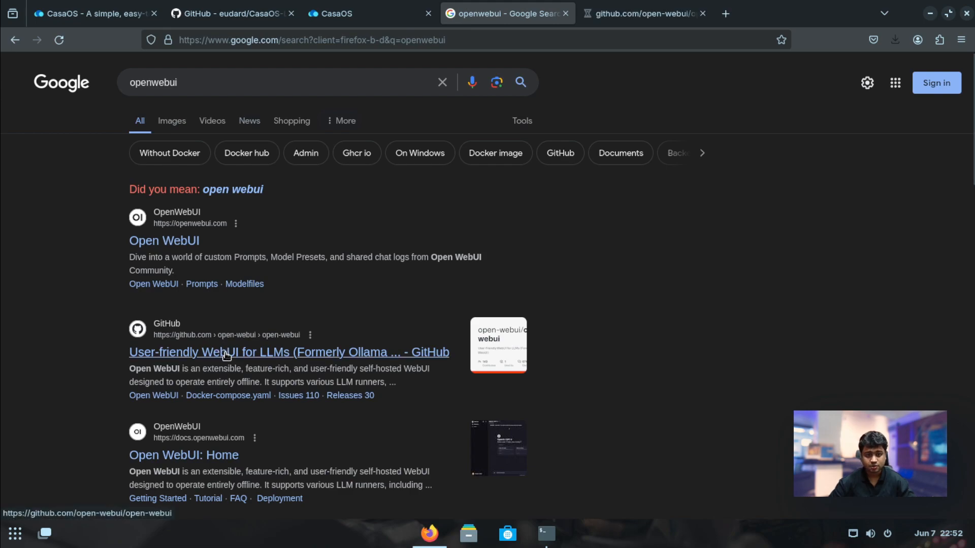
{"action": "middle_click", "coordinate": [185, 243]}
Read through the open-webui GitHub repository page
{"action": "left_click", "coordinate": [624, 14]}
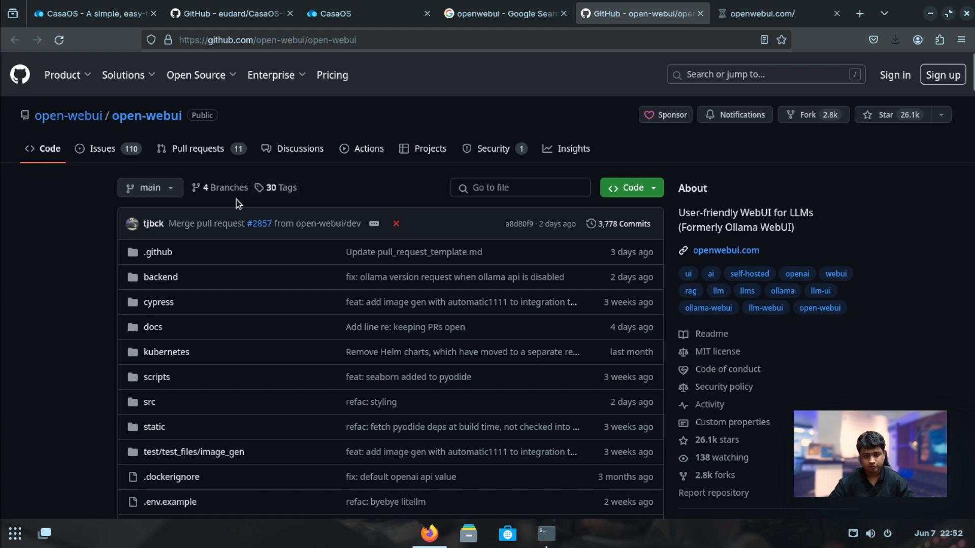
{"action": "scroll", "coordinate": [236, 199], "scroll_direction": "down", "scroll_amount": 20}
{"action": "scroll", "coordinate": [366, 229], "scroll_direction": "down", "scroll_amount": 3}
{"action": "scroll", "coordinate": [365, 229], "scroll_direction": "up", "scroll_amount": 3}
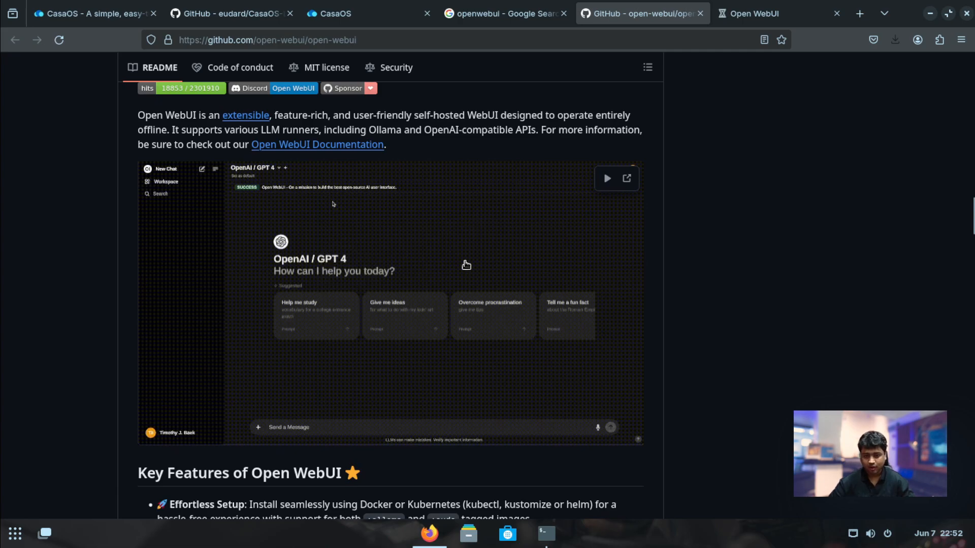
{"action": "scroll", "coordinate": [508, 304], "scroll_direction": "down", "scroll_amount": 20}
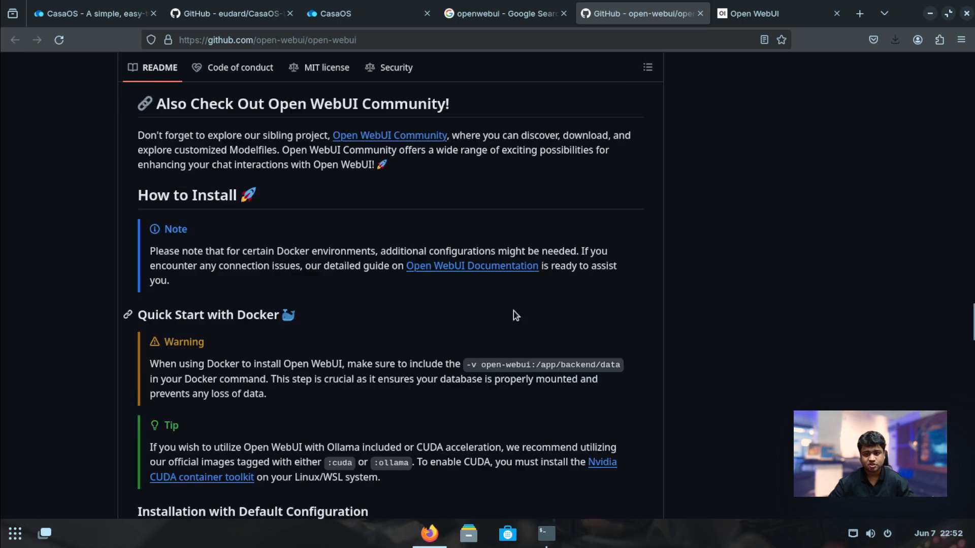
{"action": "left_click_drag", "start_coordinate": [972, 325], "coordinate": [974, 69]}
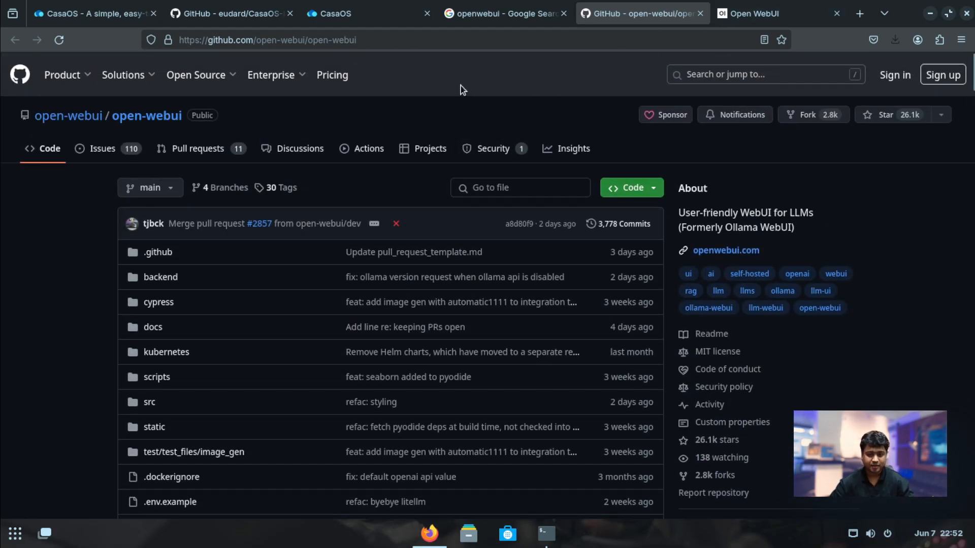
Copy the latest.zip appstore link from the CasaOS-LocalAI-AppStore README
{"action": "left_click", "coordinate": [240, 17]}
{"action": "scroll", "coordinate": [261, 317], "scroll_direction": "down", "scroll_amount": 10}
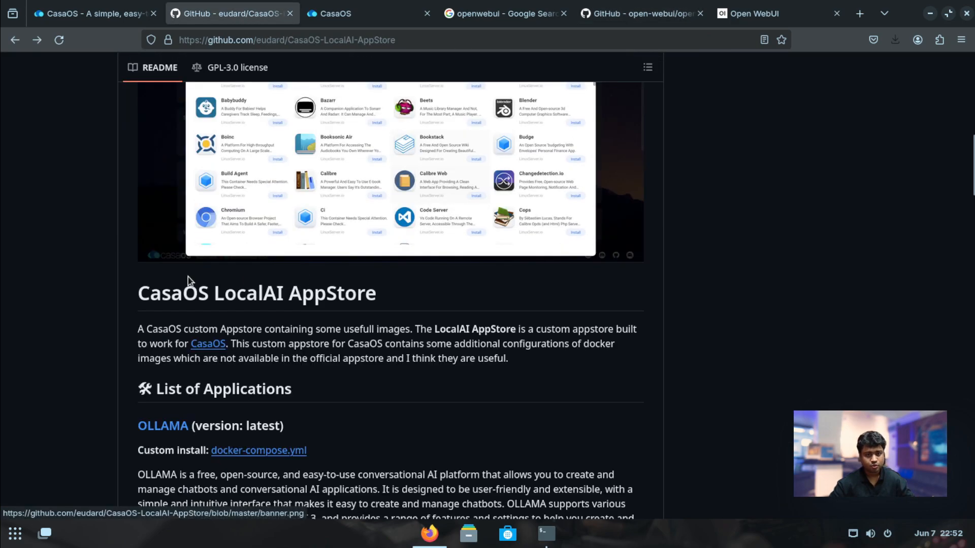
{"action": "scroll", "coordinate": [233, 304], "scroll_direction": "down", "scroll_amount": 5}
{"action": "scroll", "coordinate": [236, 294], "scroll_direction": "down", "scroll_amount": 10}
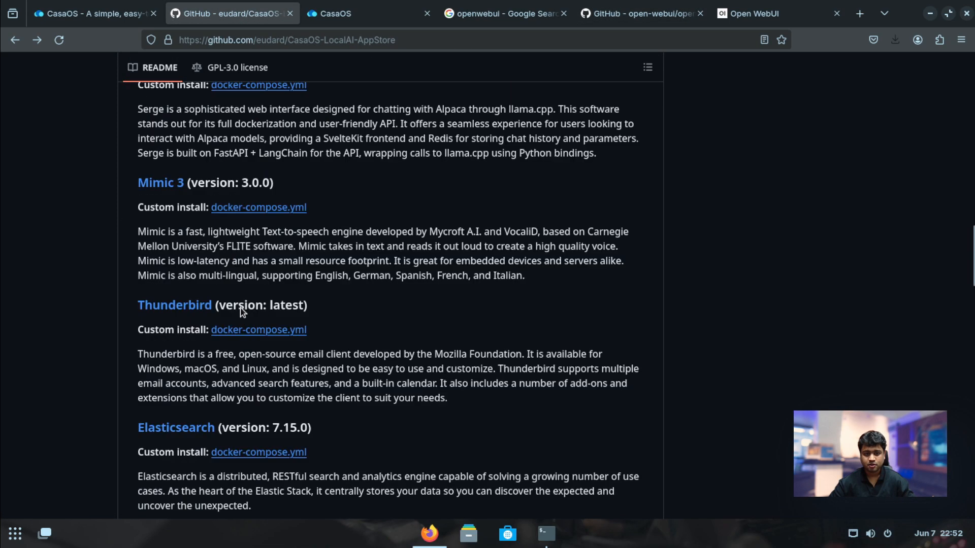
{"action": "scroll", "coordinate": [237, 294], "scroll_direction": "up", "scroll_amount": 5}
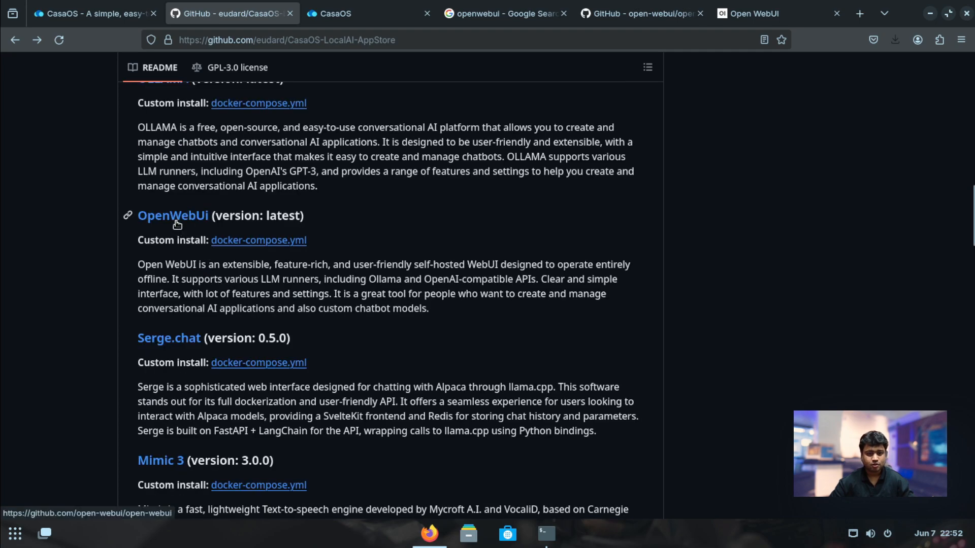
{"action": "scroll", "coordinate": [179, 286], "scroll_direction": "up", "scroll_amount": 3}
{"action": "scroll", "coordinate": [179, 286], "scroll_direction": "up", "scroll_amount": 2}
{"action": "scroll", "coordinate": [185, 299], "scroll_direction": "down", "scroll_amount": 15}
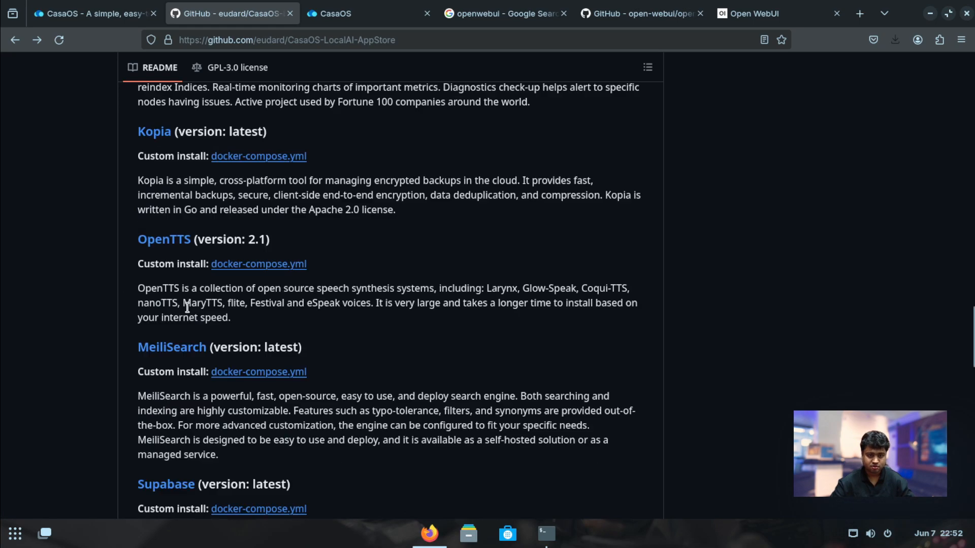
{"action": "scroll", "coordinate": [189, 308], "scroll_direction": "down", "scroll_amount": 1}
{"action": "scroll", "coordinate": [252, 287], "scroll_direction": "down", "scroll_amount": 5}
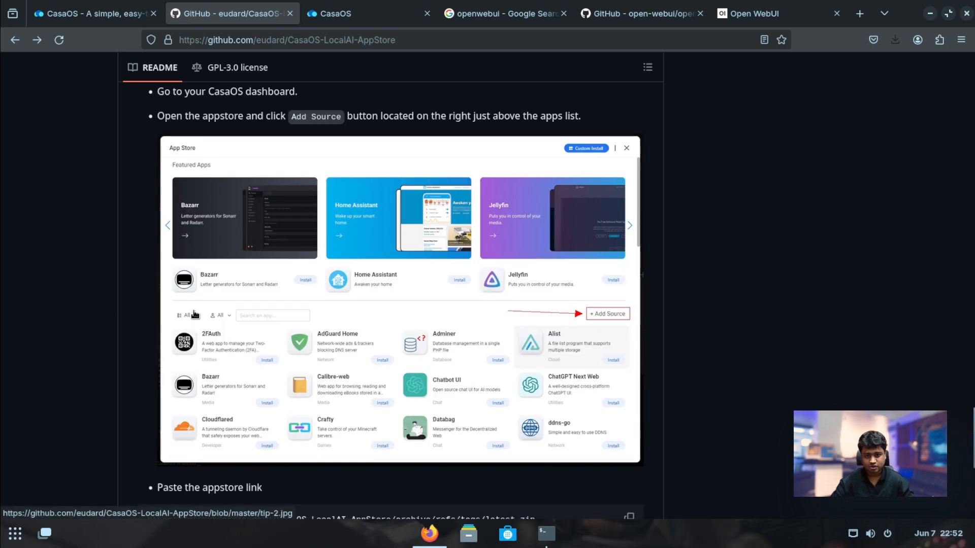
{"action": "scroll", "coordinate": [265, 347], "scroll_direction": "down", "scroll_amount": 1}
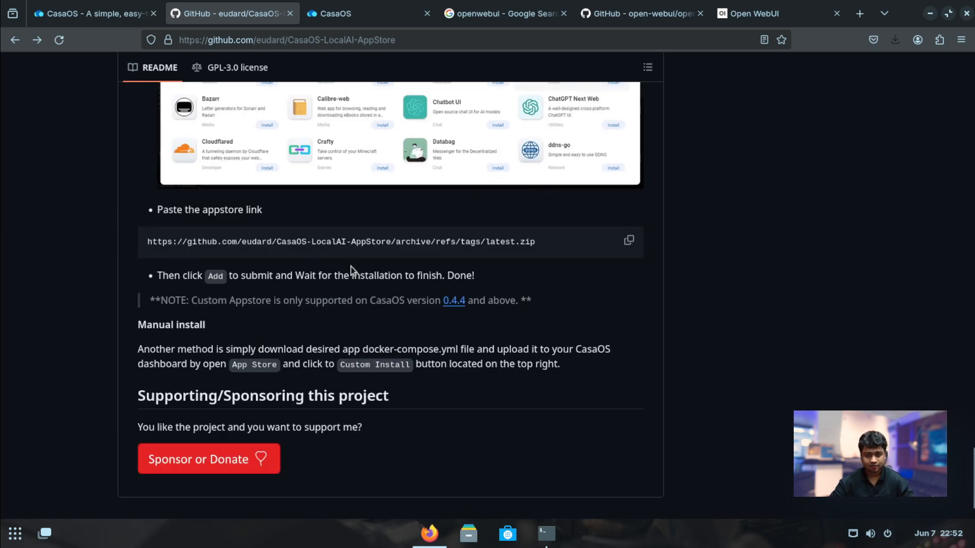
{"action": "scroll", "coordinate": [343, 264], "scroll_direction": "up", "scroll_amount": 5}
{"action": "scroll", "coordinate": [320, 196], "scroll_direction": "down", "scroll_amount": 4}
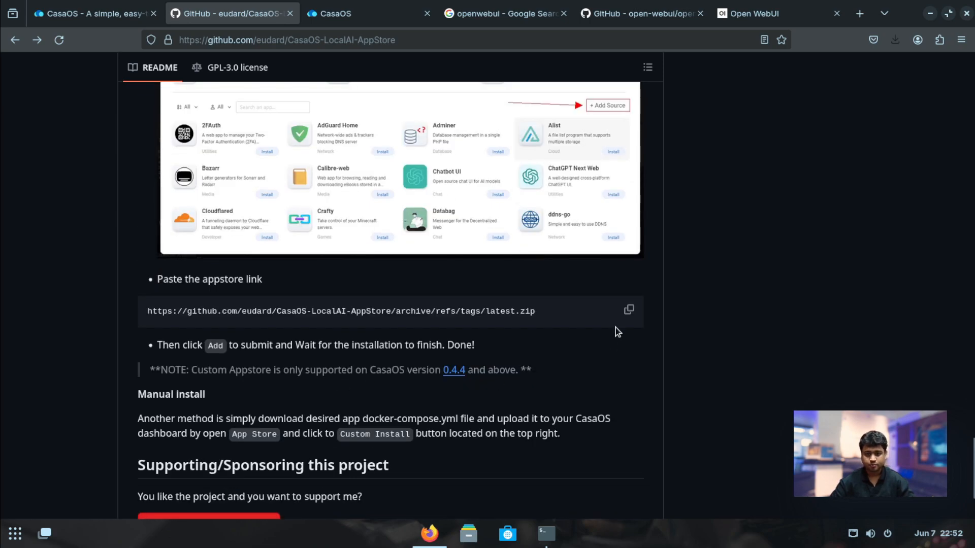
{"action": "left_click", "coordinate": [630, 311]}
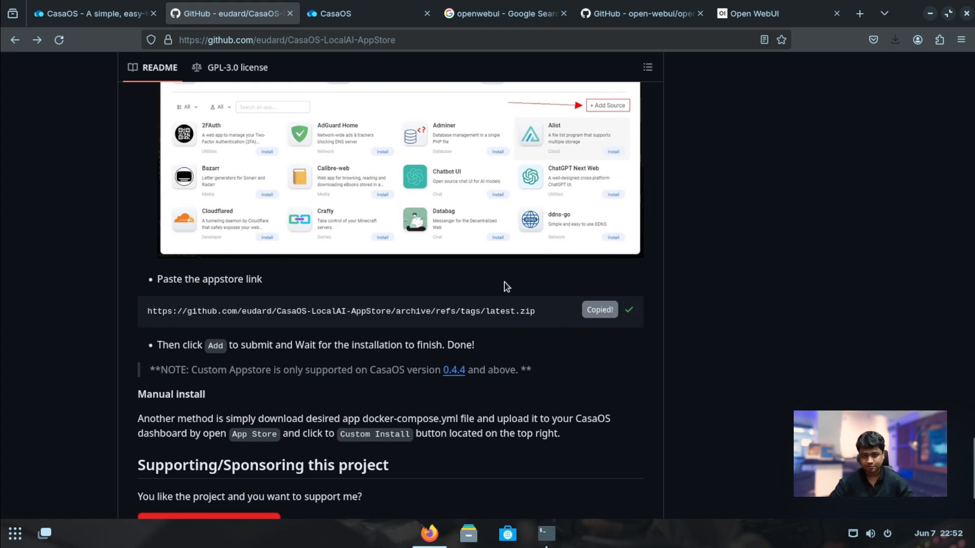
Add the copied LocalAI appstore zip link as a new CasaOS App Store source
{"action": "left_click", "coordinate": [373, 13]}
{"action": "left_click", "coordinate": [350, 178]}
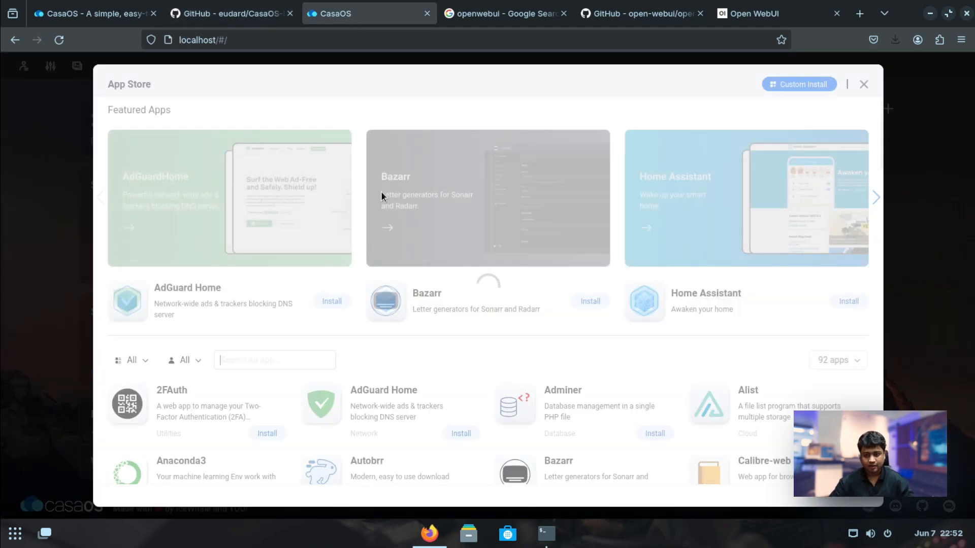
{"action": "left_click", "coordinate": [852, 360]}
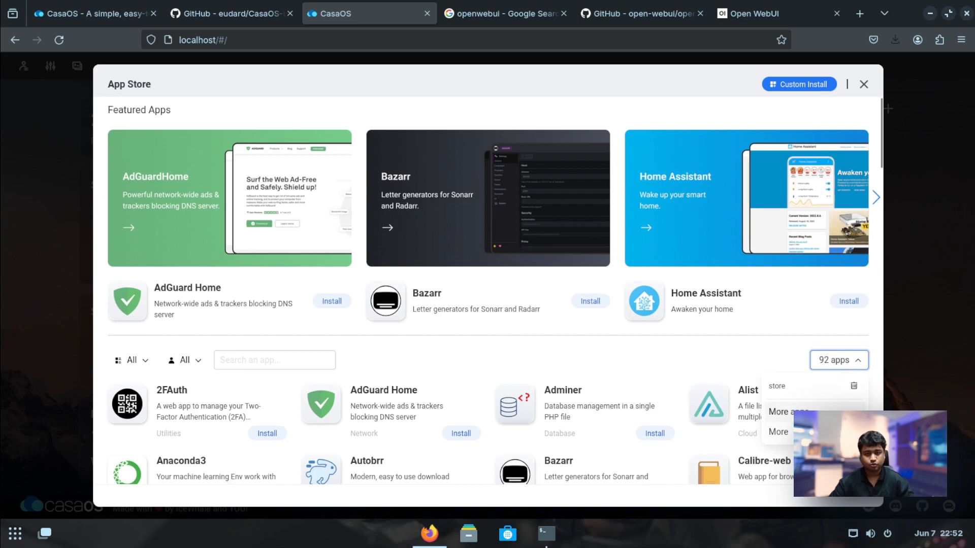
{"action": "left_click", "coordinate": [778, 412]}
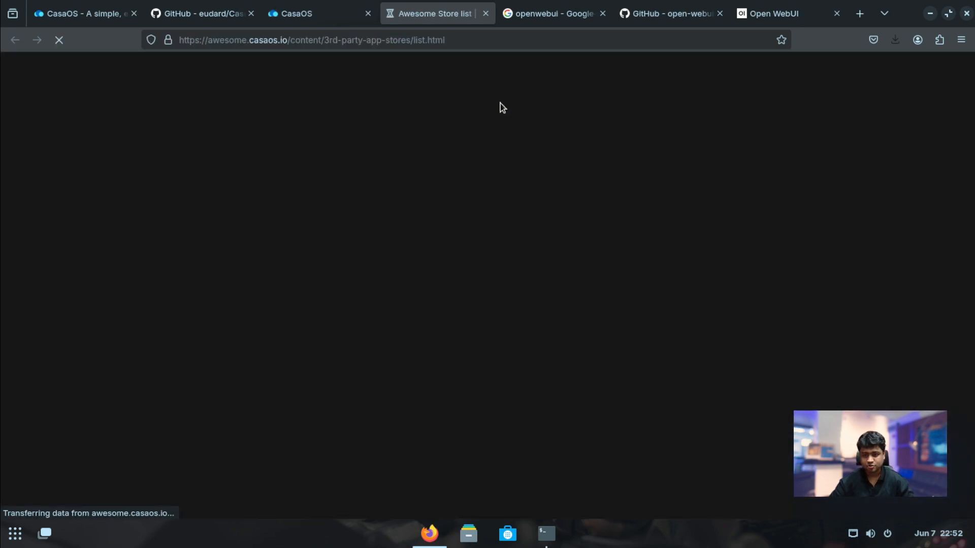
{"action": "key", "text": "ctrl+w"}
{"action": "left_click", "coordinate": [846, 362]}
{"action": "left_click", "coordinate": [788, 396]}
{"action": "key", "text": "ctrl+v"}
{"action": "left_click", "coordinate": [847, 360]}
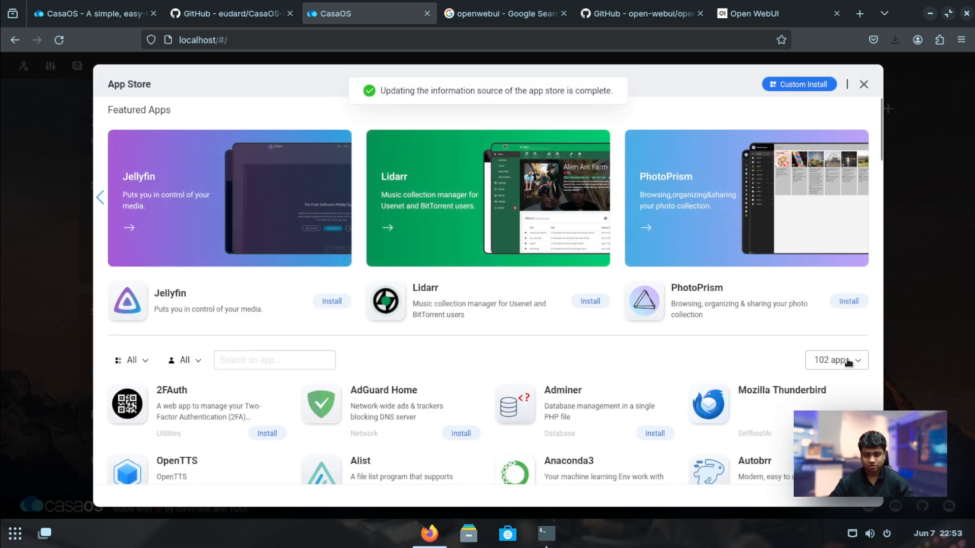
Search the catalogue for 'openwe' and install OpenWebUI
{"action": "left_click", "coordinate": [274, 360]}
{"action": "type", "text": "openwe"}
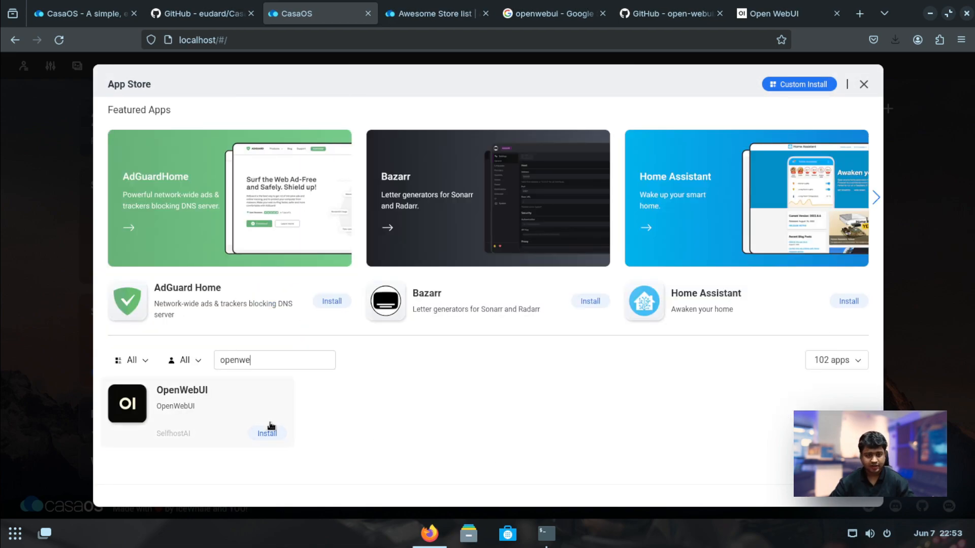
{"action": "left_click", "coordinate": [268, 434]}
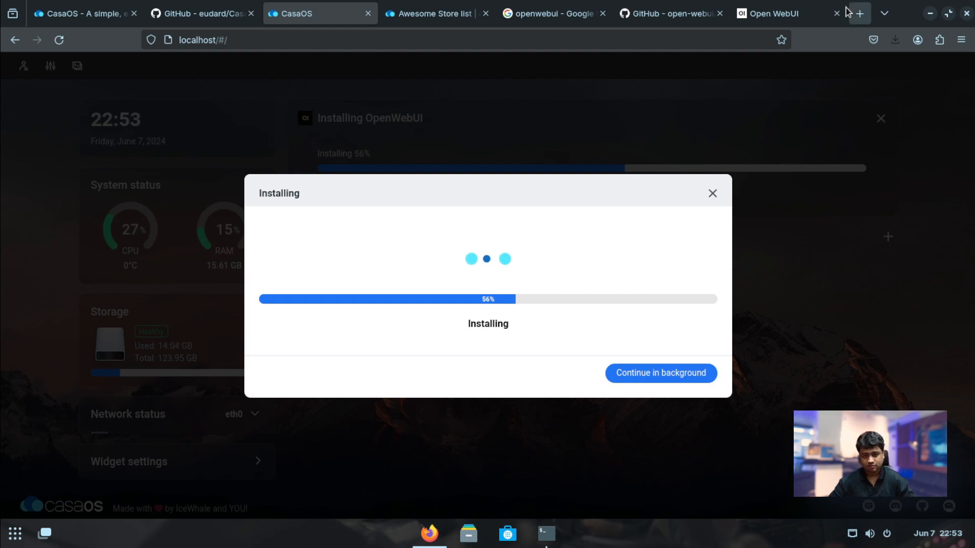
{"action": "left_click", "coordinate": [860, 13]}
Load platform.openai.com and sign in with the account e-mail
{"action": "type", "text": "platform.opeai.com"}
{"action": "key", "text": "Return"}
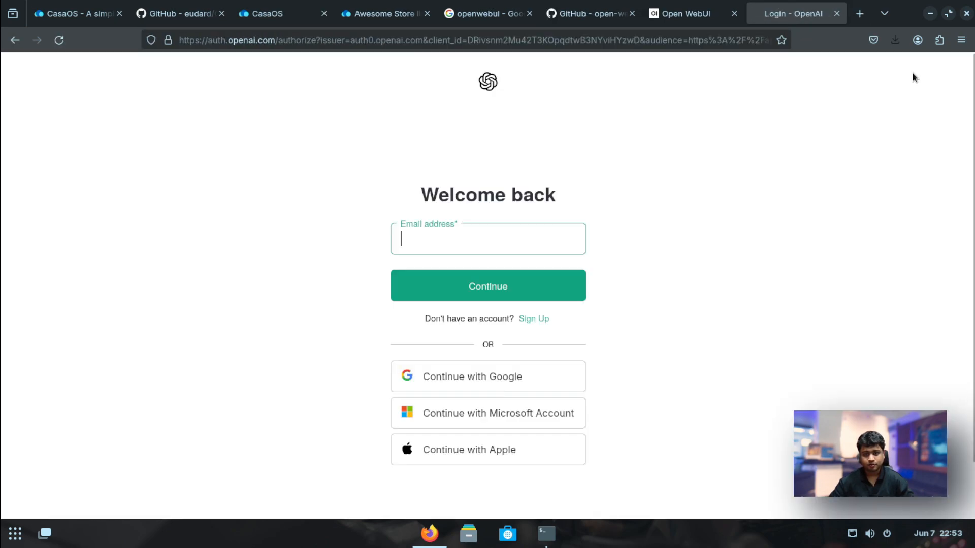
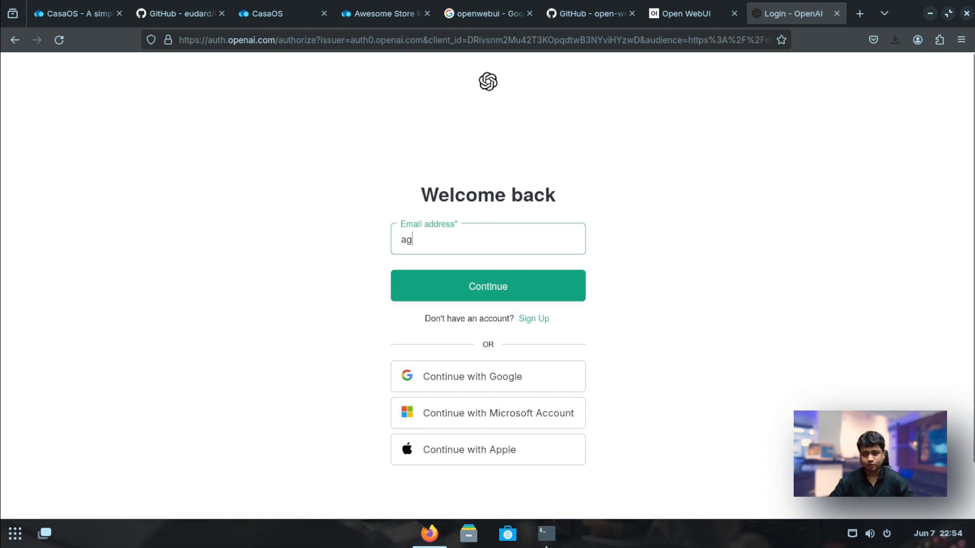
{"action": "left_click", "coordinate": [477, 282]}
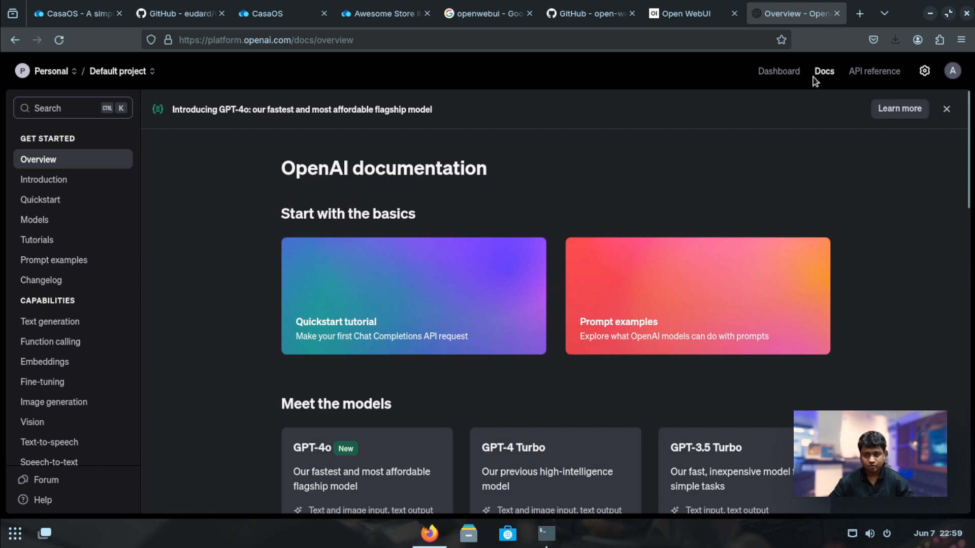
Check the organization's billing overview and credit balance
{"action": "left_click", "coordinate": [923, 71]}
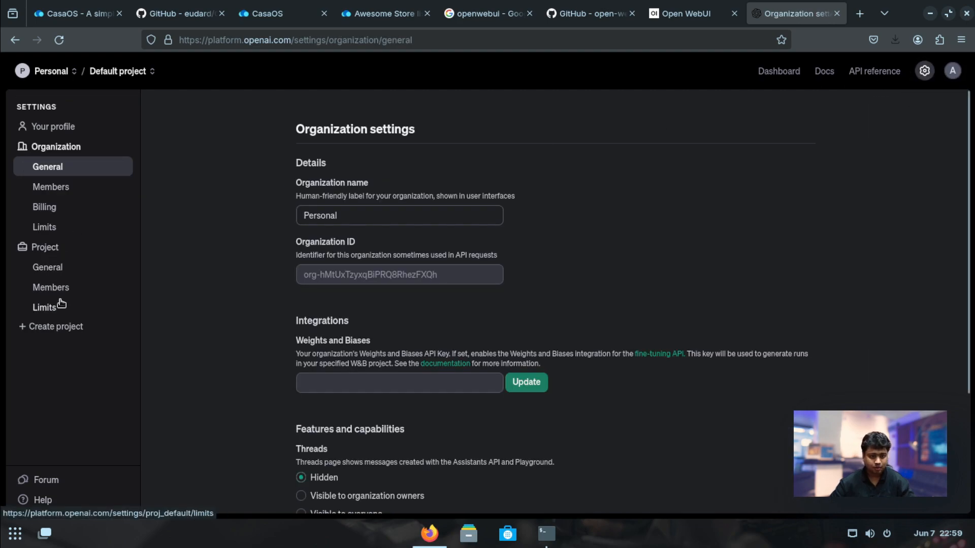
{"action": "left_click", "coordinate": [64, 208]}
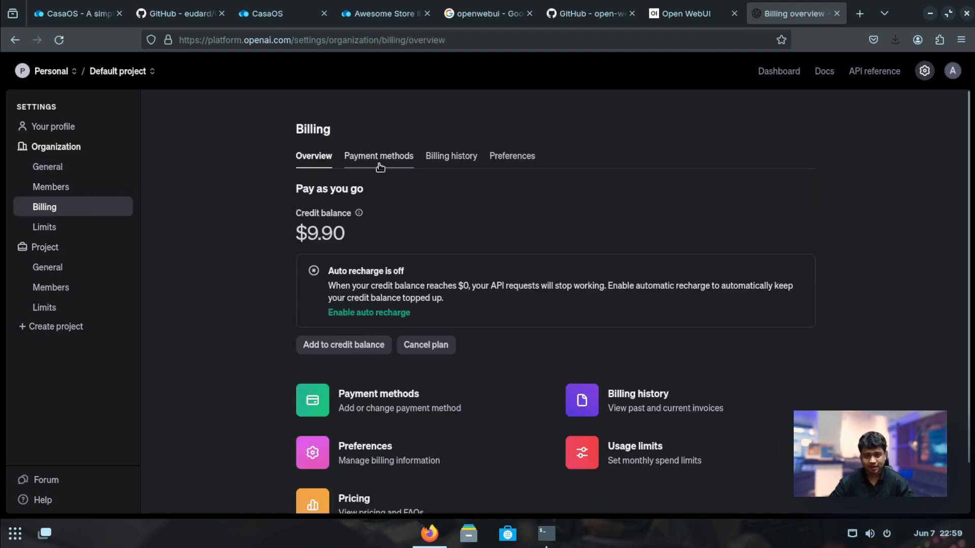
{"action": "mouse_move", "coordinate": [357, 216]}
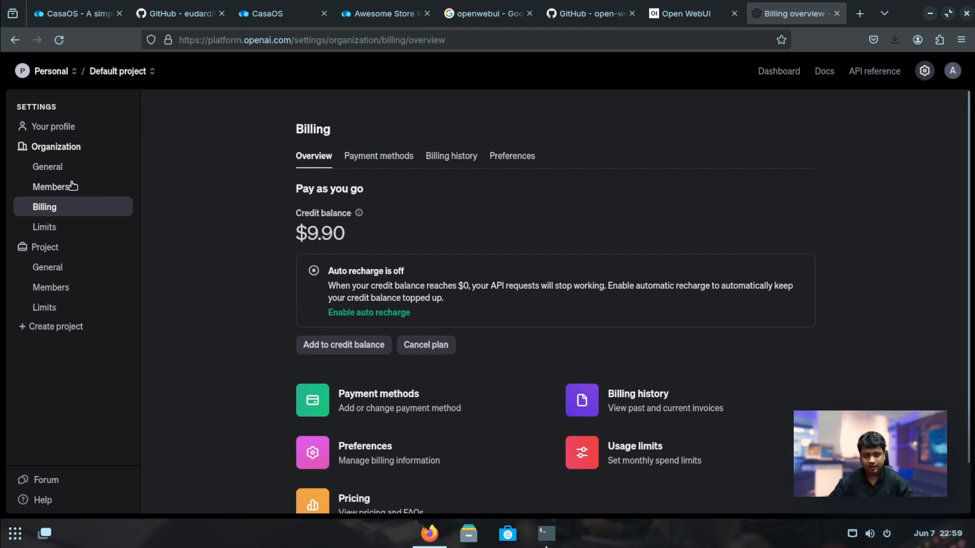
{"action": "left_click", "coordinate": [874, 72]}
Create a new secret key named 'Casaos' under API keys and copy it
{"action": "left_click", "coordinate": [779, 72]}
{"action": "left_click", "coordinate": [640, 408]}
{"action": "left_click", "coordinate": [51, 288]}
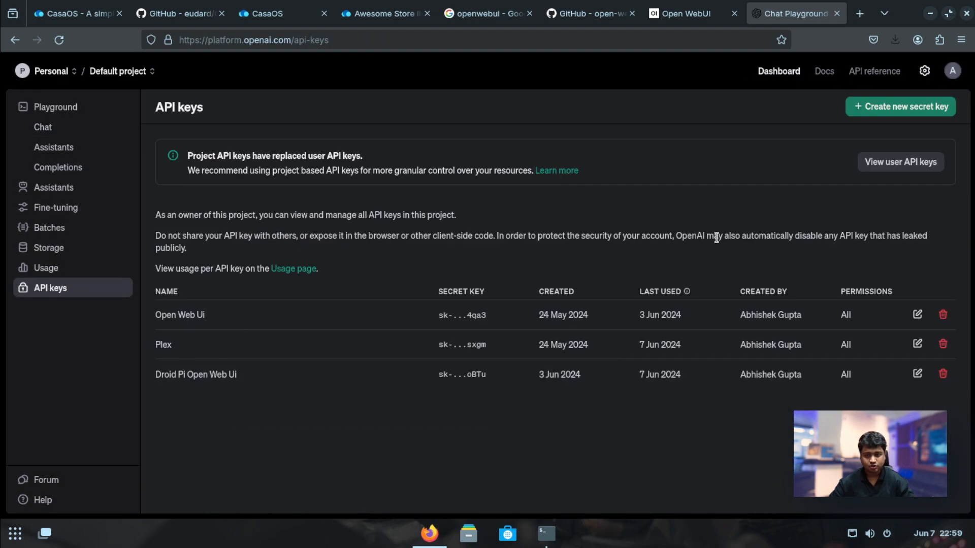
{"action": "left_click", "coordinate": [901, 106]}
{"action": "type", "text": "Casaos Key 01"}
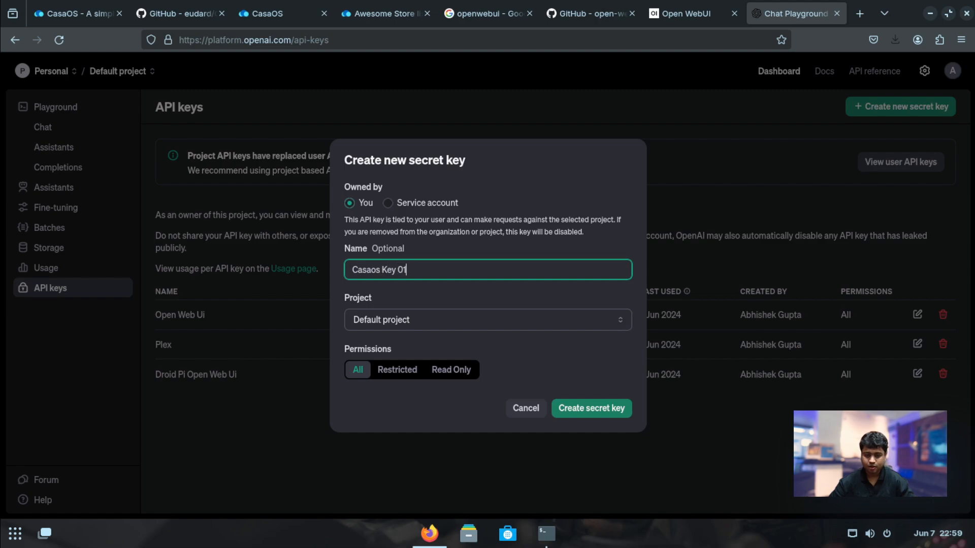
{"action": "left_click", "coordinate": [595, 407]}
{"action": "left_click", "coordinate": [612, 283]}
{"action": "left_click", "coordinate": [618, 361]}
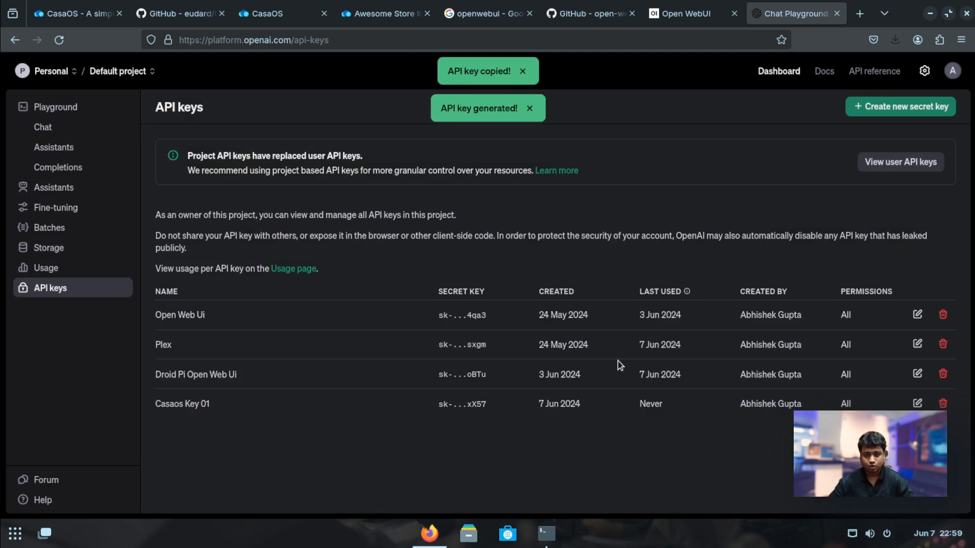
Return to the GitHub open-webui tab and scroll its README down to Star History
{"action": "left_click", "coordinate": [292, 13]}
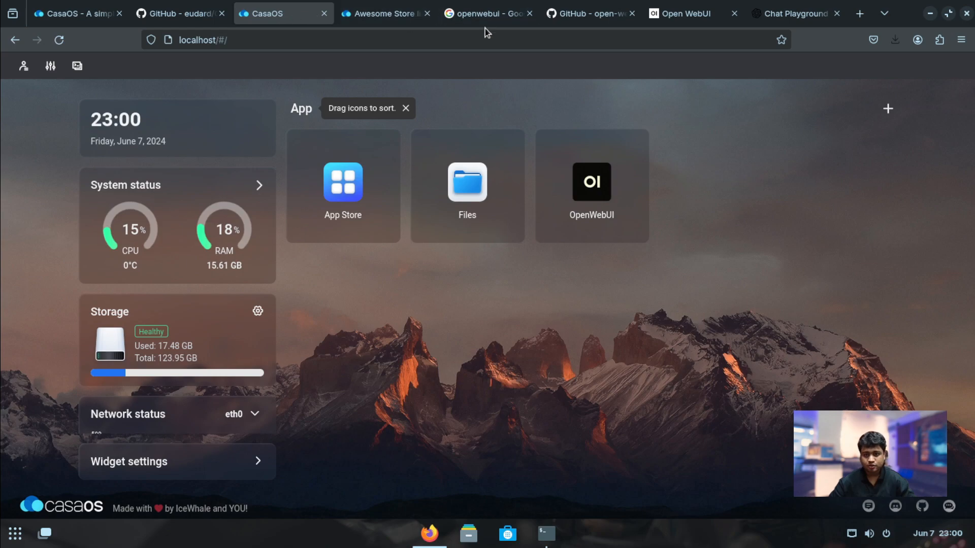
{"action": "left_click", "coordinate": [699, 17]}
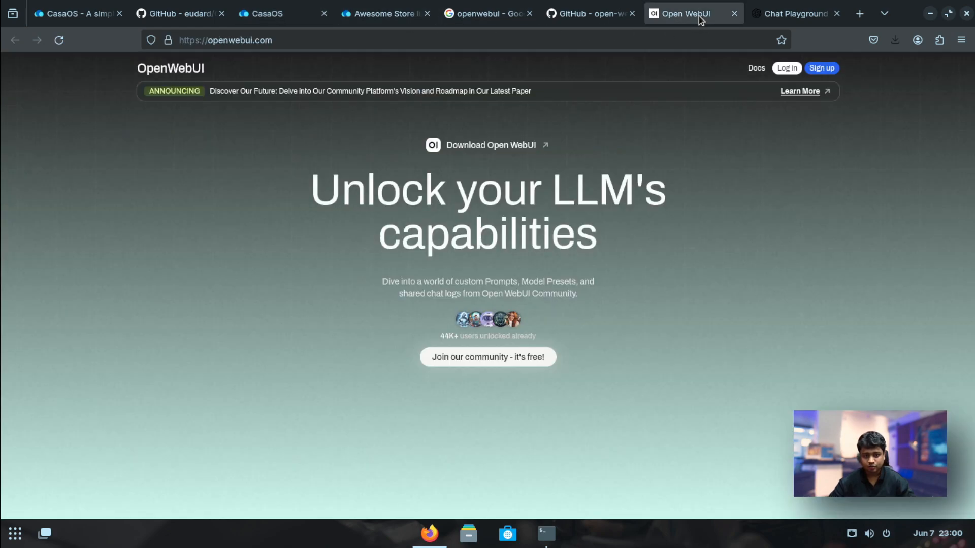
{"action": "left_click", "coordinate": [435, 41]}
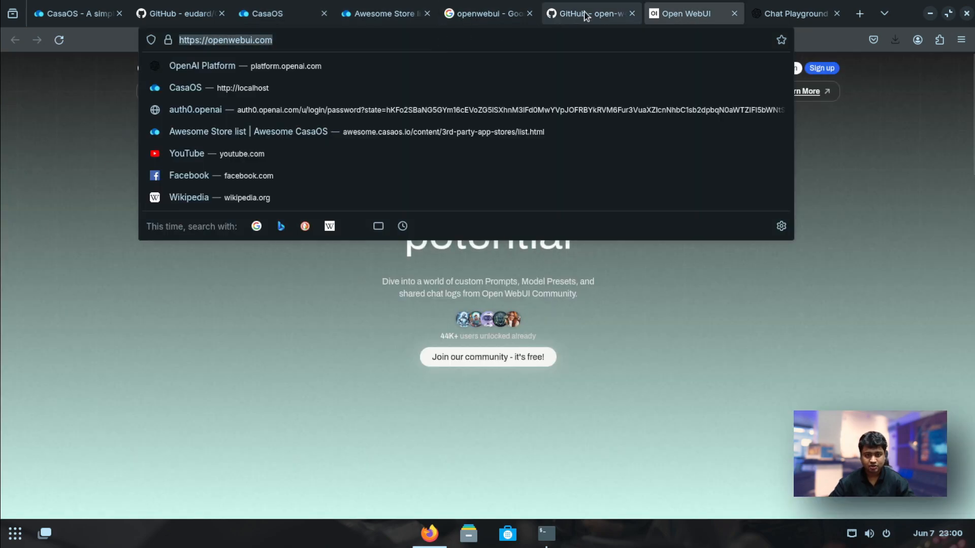
{"action": "left_click", "coordinate": [572, 15]}
{"action": "scroll", "coordinate": [228, 317], "scroll_direction": "down", "scroll_amount": 20}
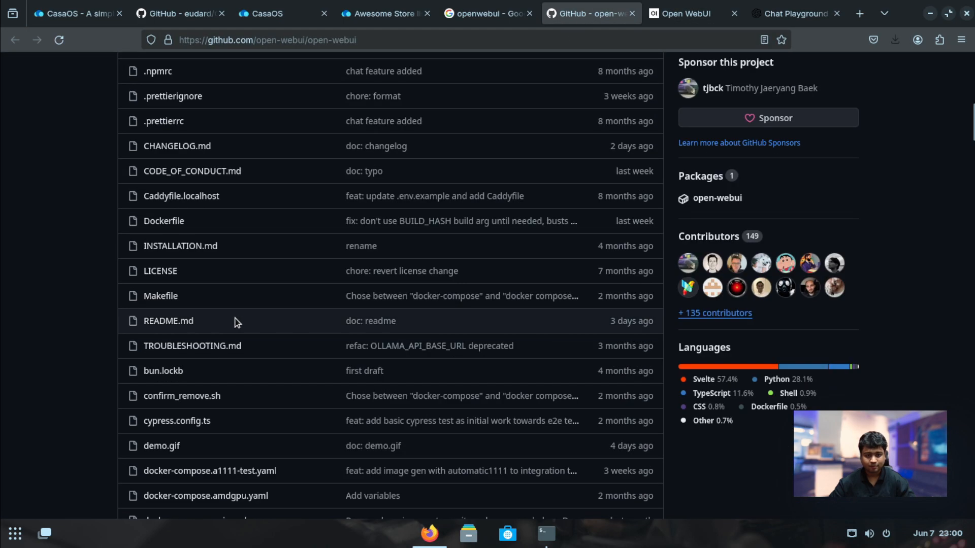
{"action": "scroll", "coordinate": [306, 243], "scroll_direction": "down", "scroll_amount": 15}
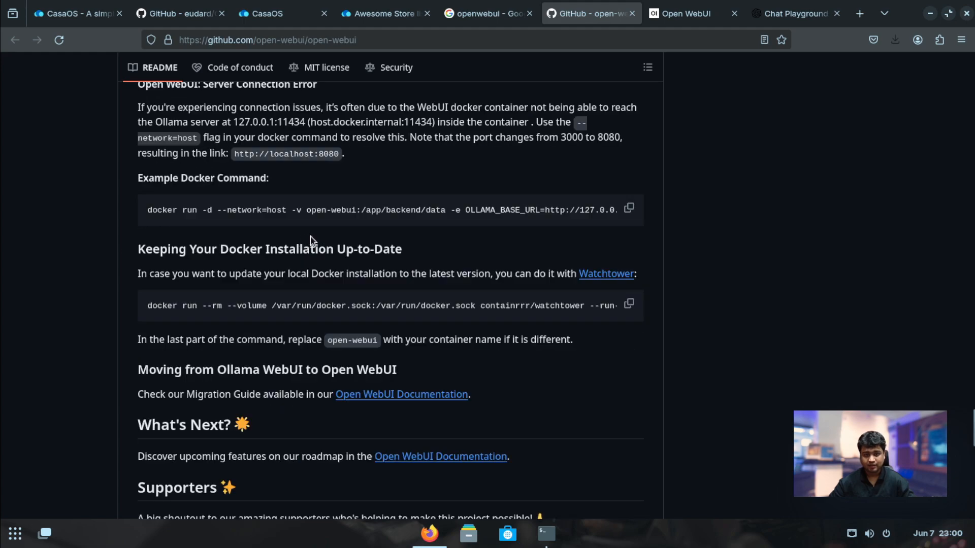
{"action": "scroll", "coordinate": [310, 238], "scroll_direction": "down", "scroll_amount": 10}
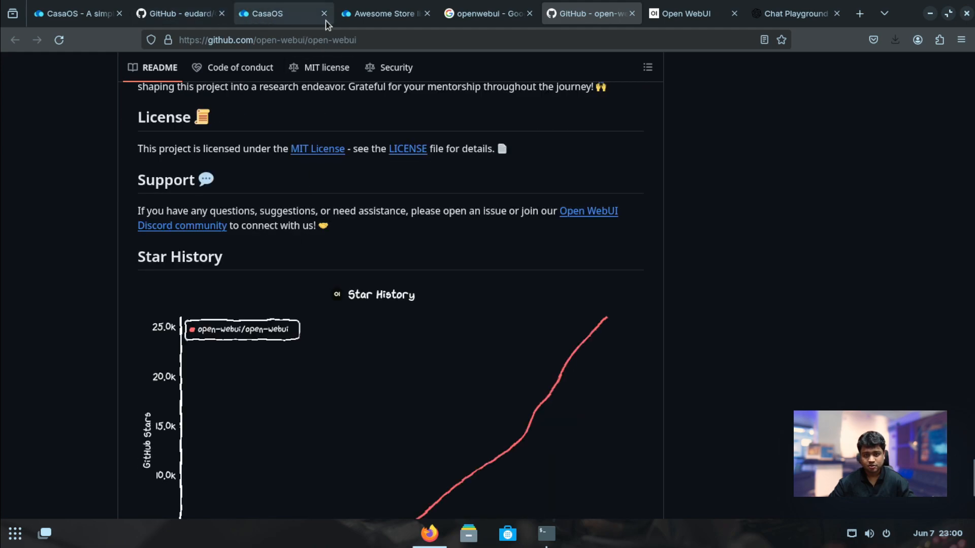
Open the OpenWebUI app's settings and review its Docker image and web UI port 30000
{"action": "left_click", "coordinate": [262, 17]}
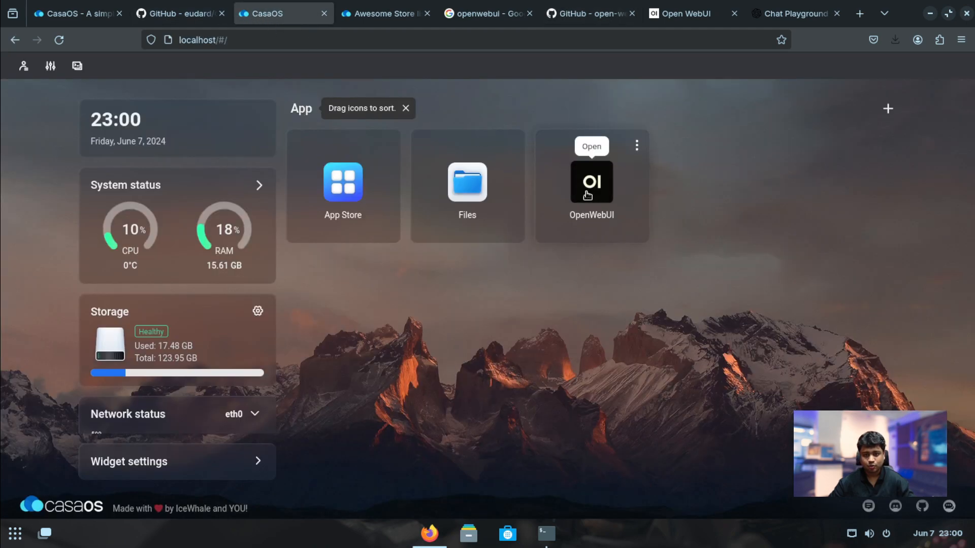
{"action": "left_click", "coordinate": [637, 145]}
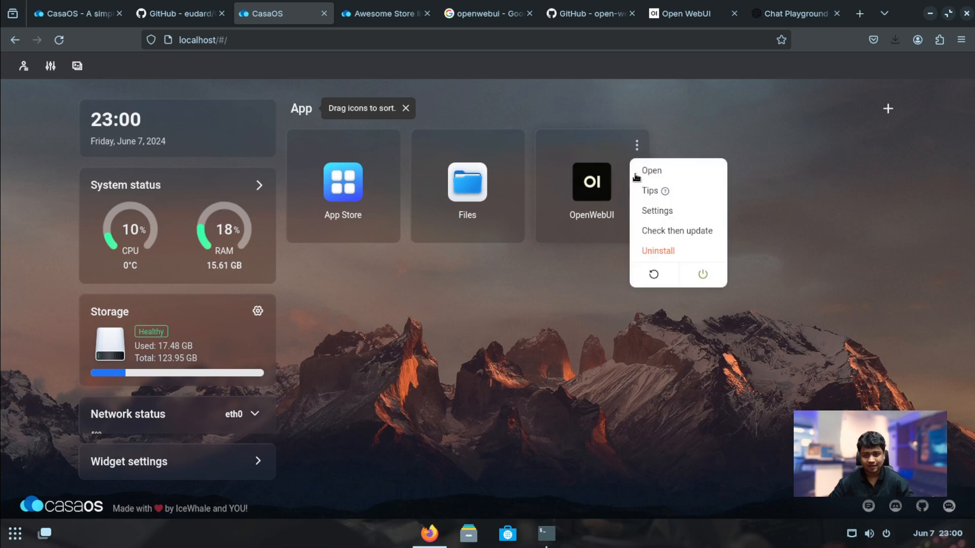
{"action": "left_click", "coordinate": [657, 211]}
{"action": "left_click_drag", "start_coordinate": [456, 177], "coordinate": [305, 174]}
{"action": "left_click", "coordinate": [295, 209]}
{"action": "scroll", "coordinate": [421, 343], "scroll_direction": "down", "scroll_amount": 5}
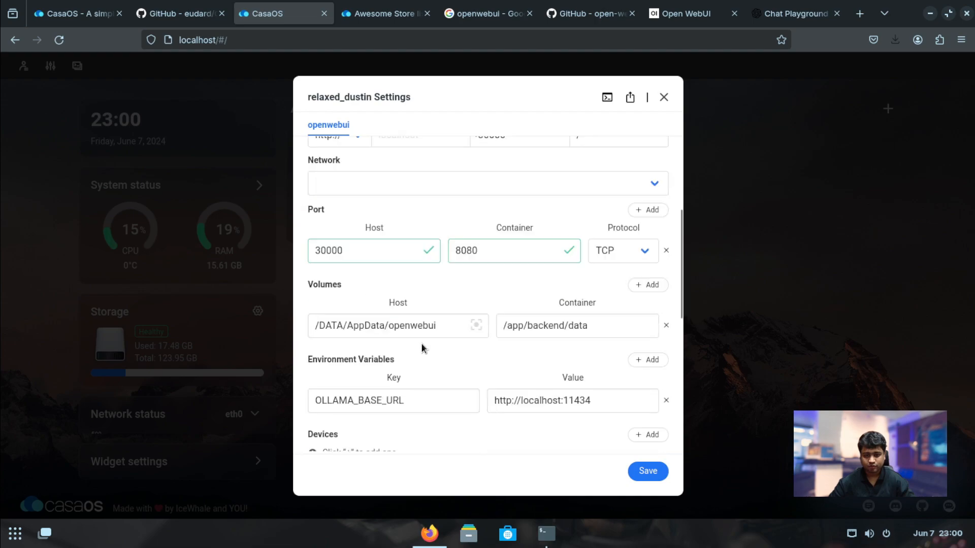
{"action": "scroll", "coordinate": [511, 294], "scroll_direction": "up", "scroll_amount": 5}
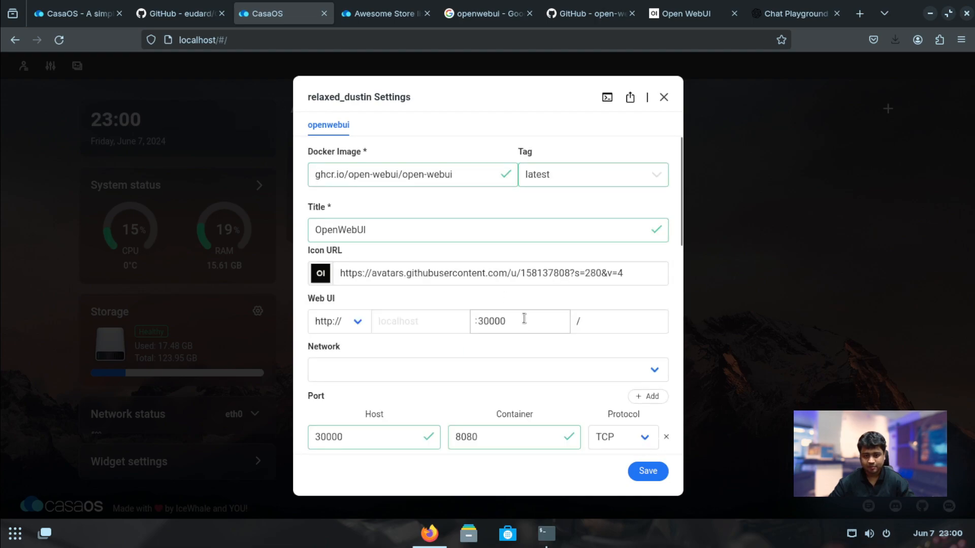
{"action": "scroll", "coordinate": [524, 318], "scroll_direction": "down", "scroll_amount": 3}
{"action": "left_click_drag", "start_coordinate": [500, 193], "coordinate": [475, 197]}
{"action": "left_click", "coordinate": [424, 226]}
Set the container network to bridge and save, reinstalling OpenWebUI
{"action": "left_click", "coordinate": [457, 246]}
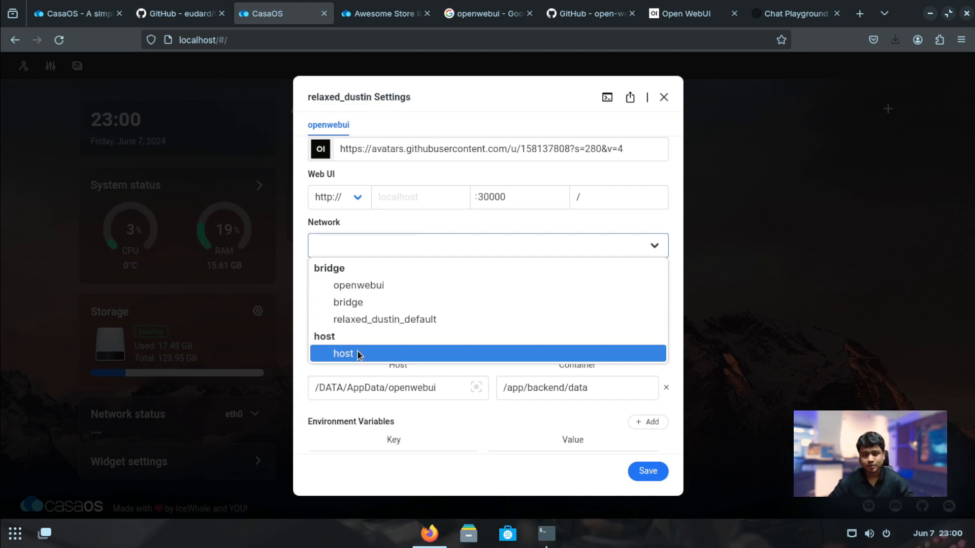
{"action": "left_click", "coordinate": [383, 305]}
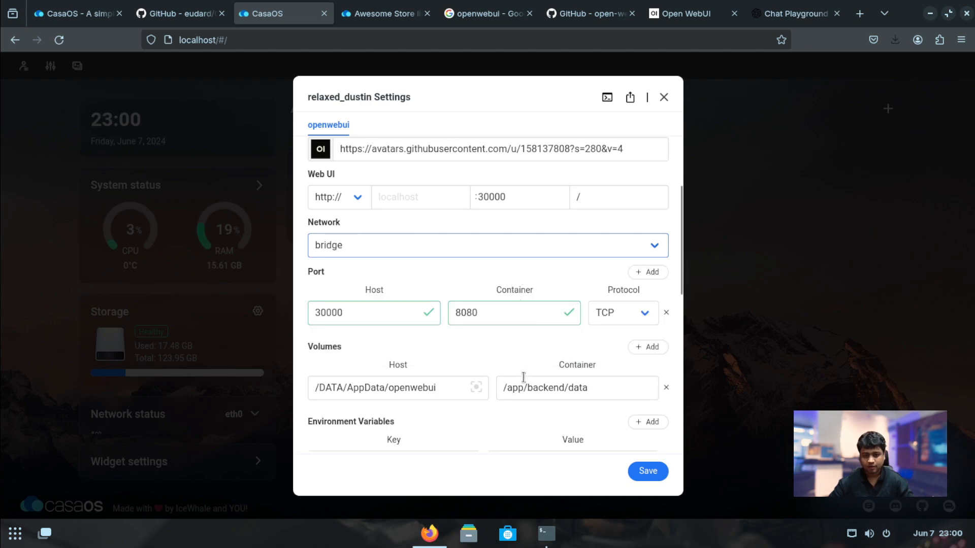
{"action": "scroll", "coordinate": [458, 424], "scroll_direction": "down", "scroll_amount": 3}
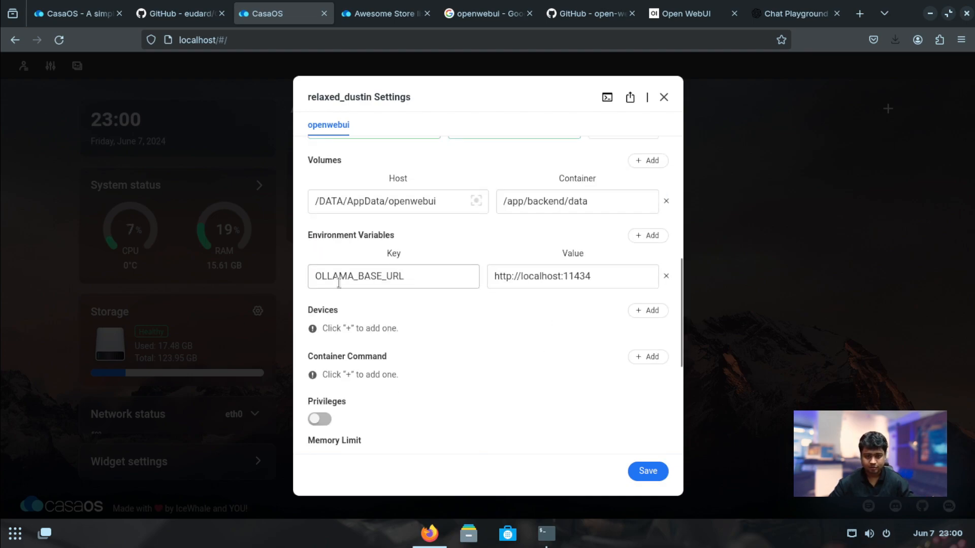
{"action": "scroll", "coordinate": [494, 312], "scroll_direction": "up", "scroll_amount": 2}
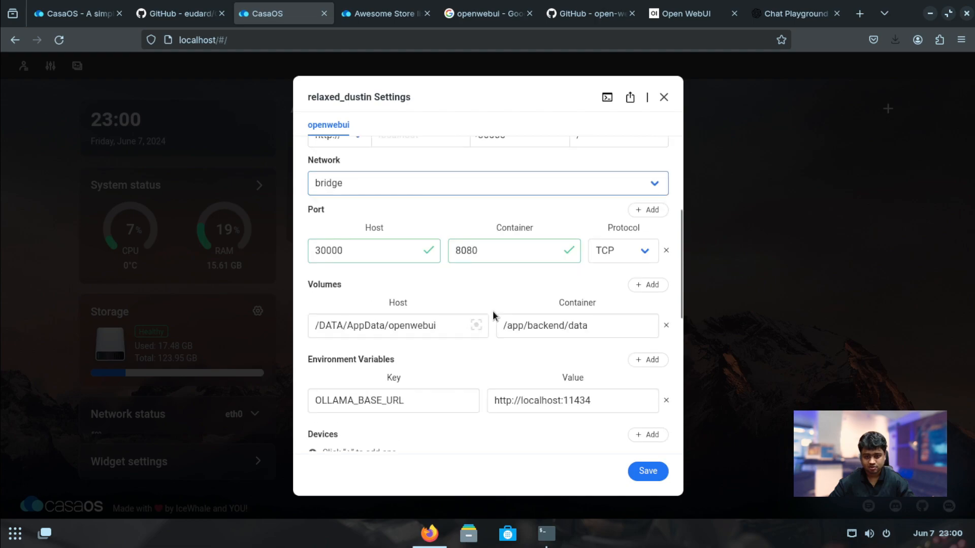
{"action": "left_click", "coordinate": [648, 471]}
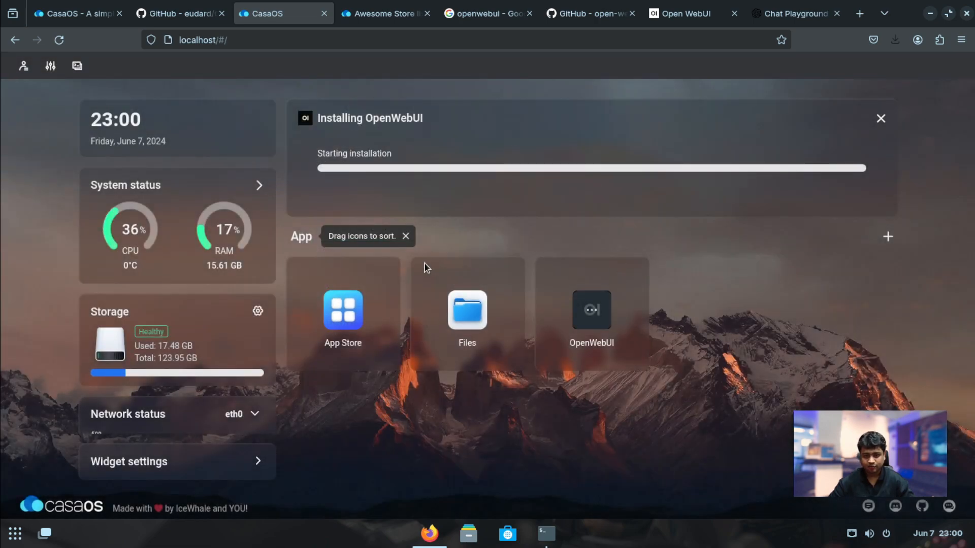
{"action": "left_click", "coordinate": [324, 37]}
{"action": "left_click", "coordinate": [559, 187]}
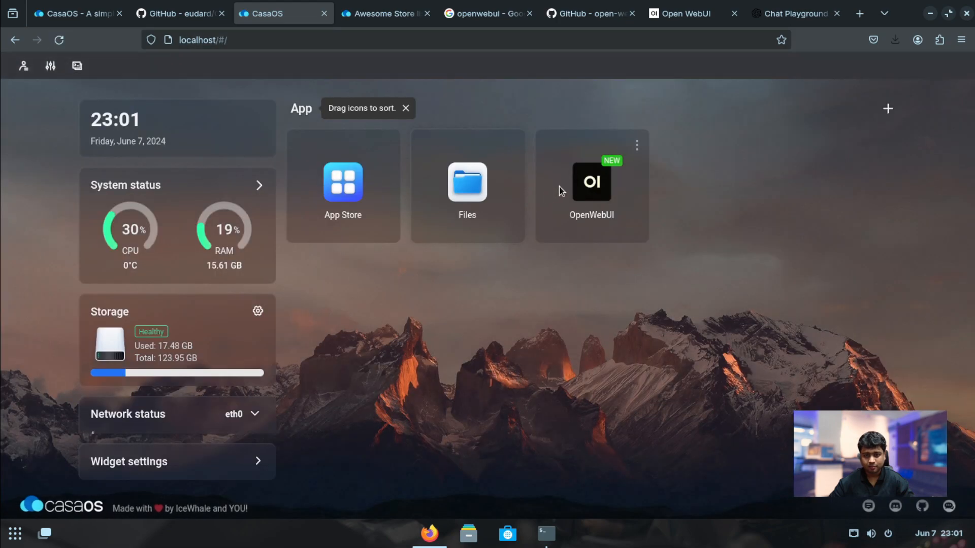
Launch Open WebUI at localhost:30000 and sign up with a name, e-mail and password
{"action": "left_click", "coordinate": [592, 183]}
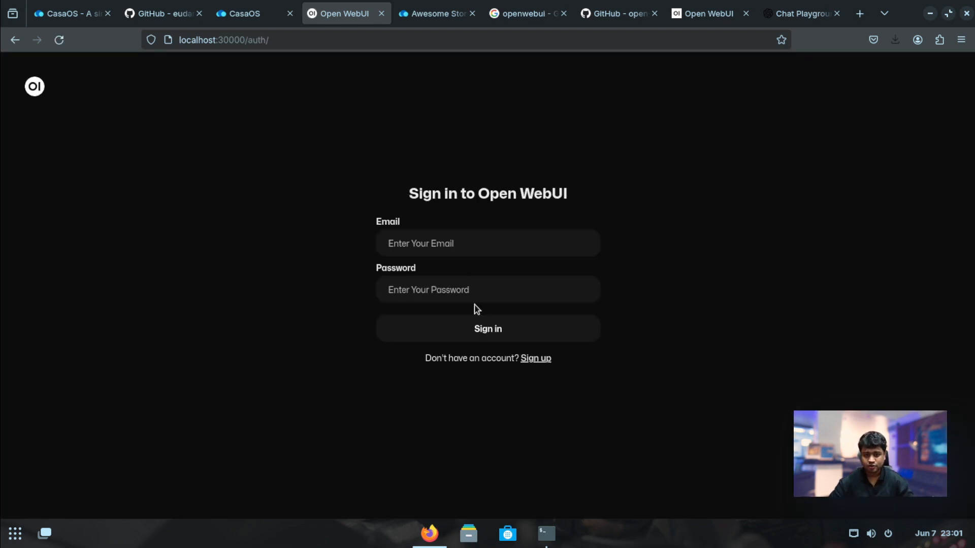
{"action": "left_click", "coordinate": [543, 363]}
{"action": "left_click", "coordinate": [444, 221]}
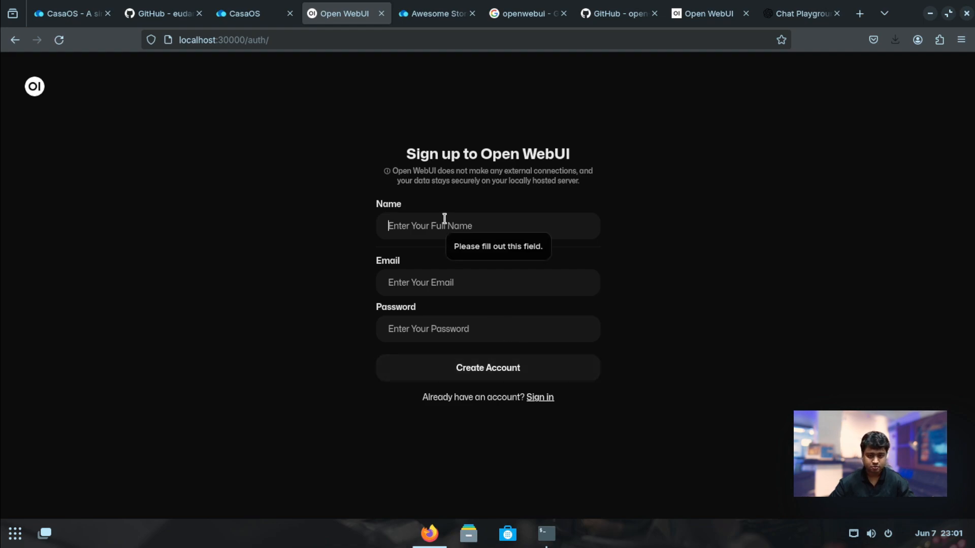
{"action": "type", "text": "General Skywal"}
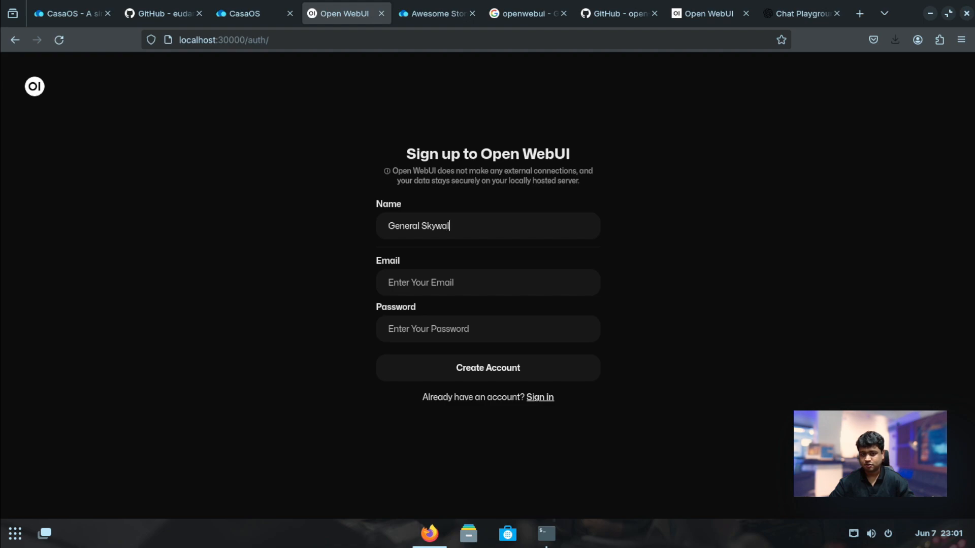
{"action": "type", "text": "g"}
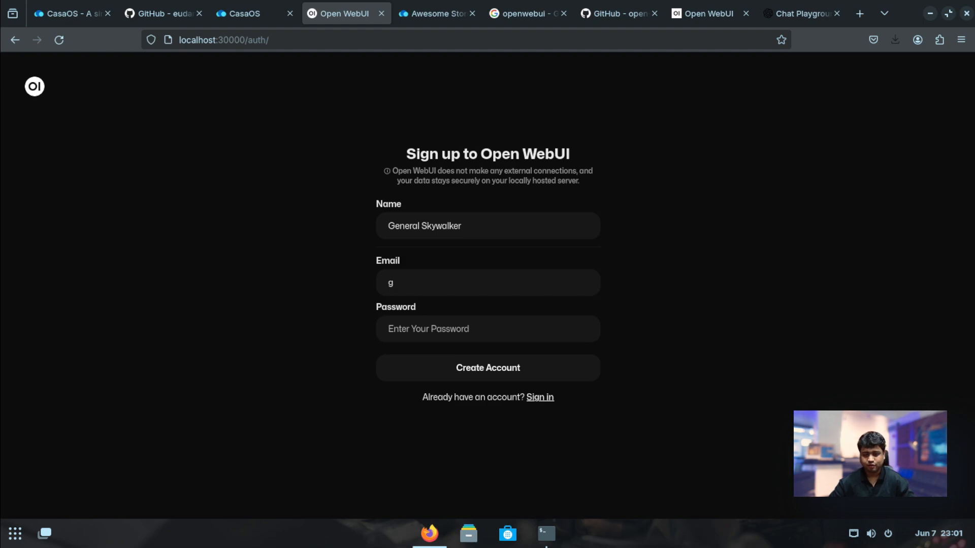
{"action": "key", "text": "BackSpace"}
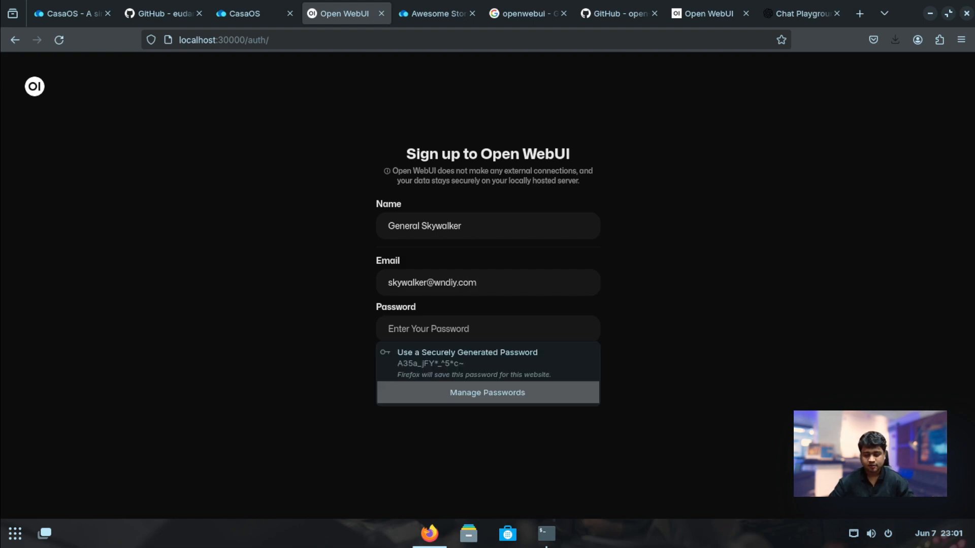
{"action": "type", "text": "sk"}
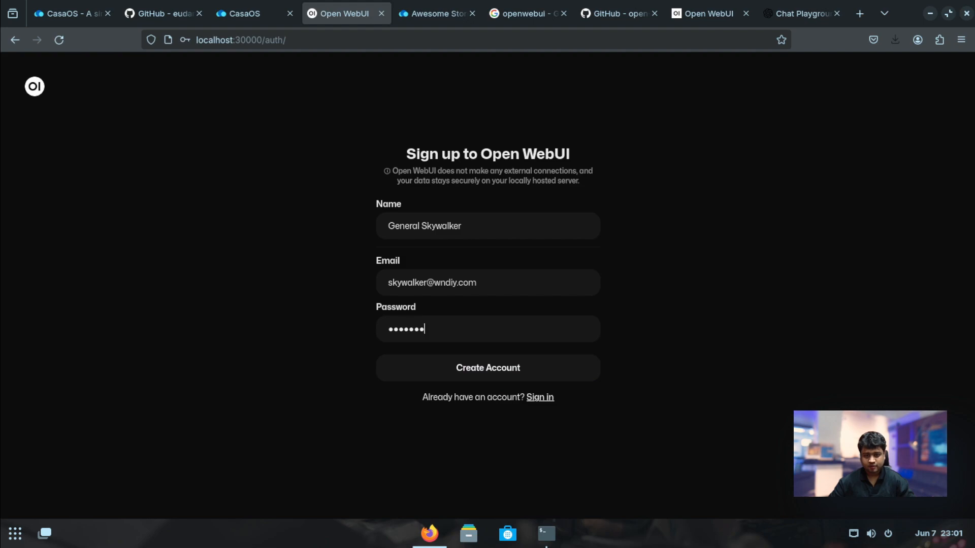
{"action": "left_click", "coordinate": [504, 371]}
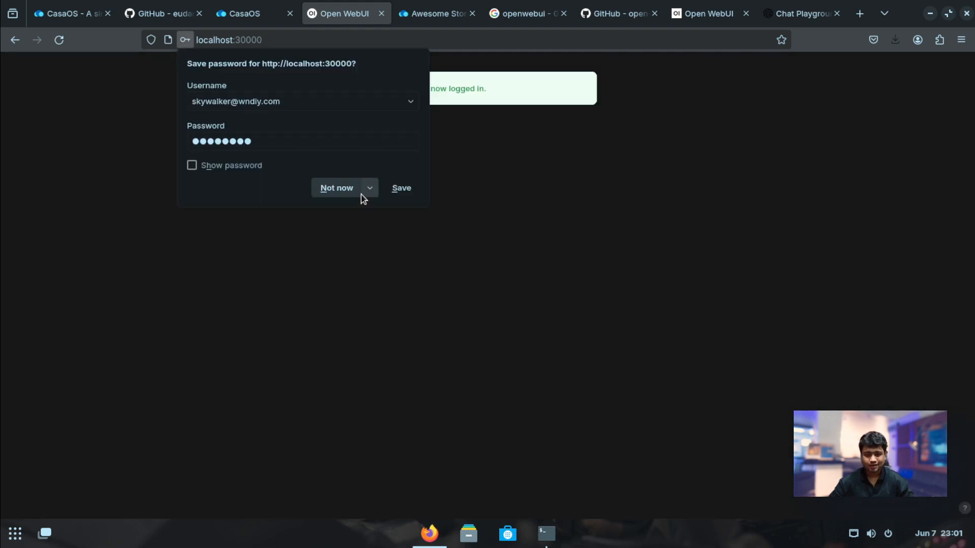
Dismiss the save-login and What's New prompts, then open the Connections section of user Settings
{"action": "left_click", "coordinate": [401, 193]}
{"action": "left_click", "coordinate": [677, 410]}
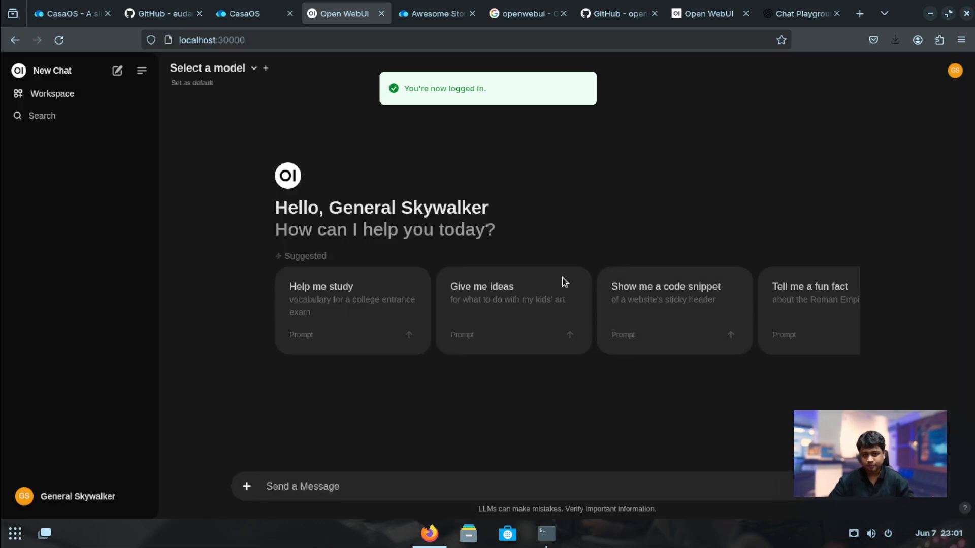
{"action": "left_click", "coordinate": [244, 68]}
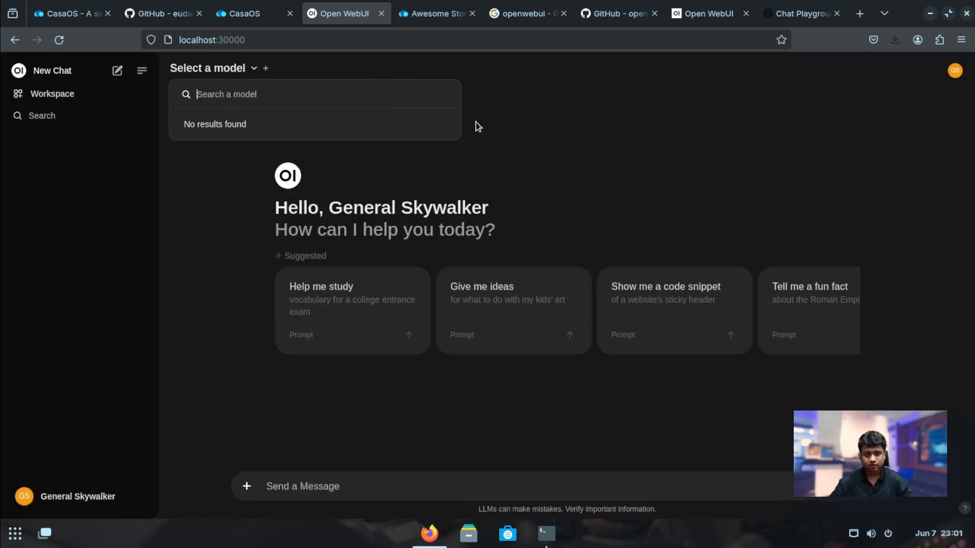
{"action": "left_click", "coordinate": [955, 70]}
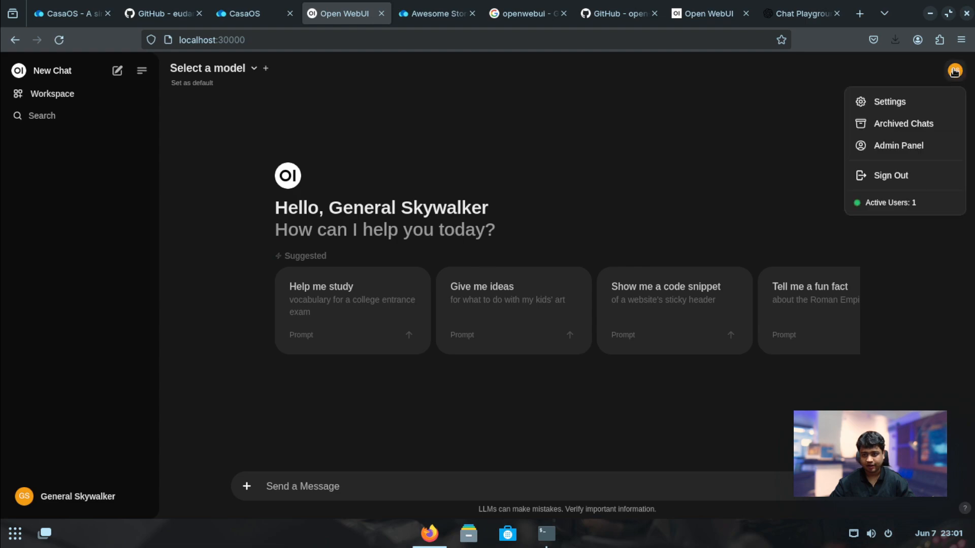
{"action": "left_click", "coordinate": [900, 107]}
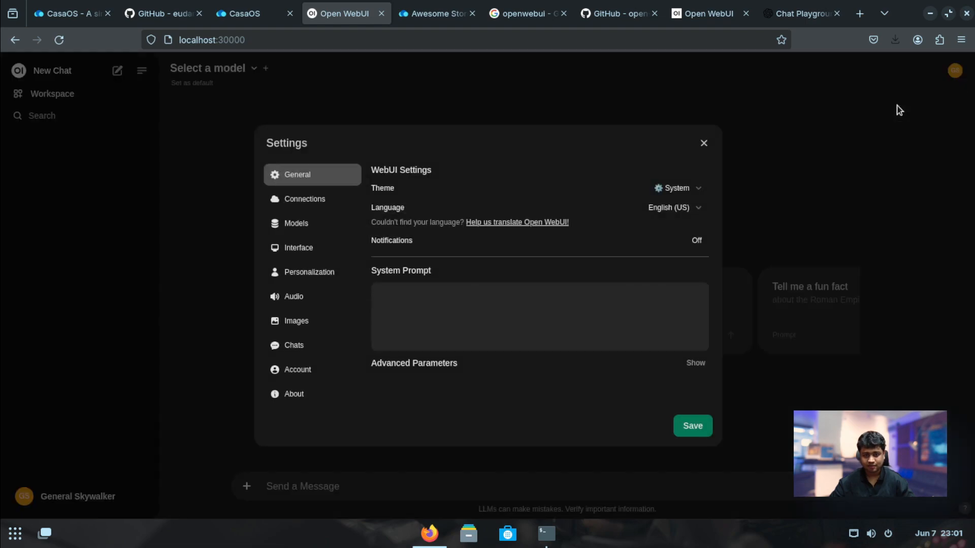
{"action": "left_click", "coordinate": [314, 226]}
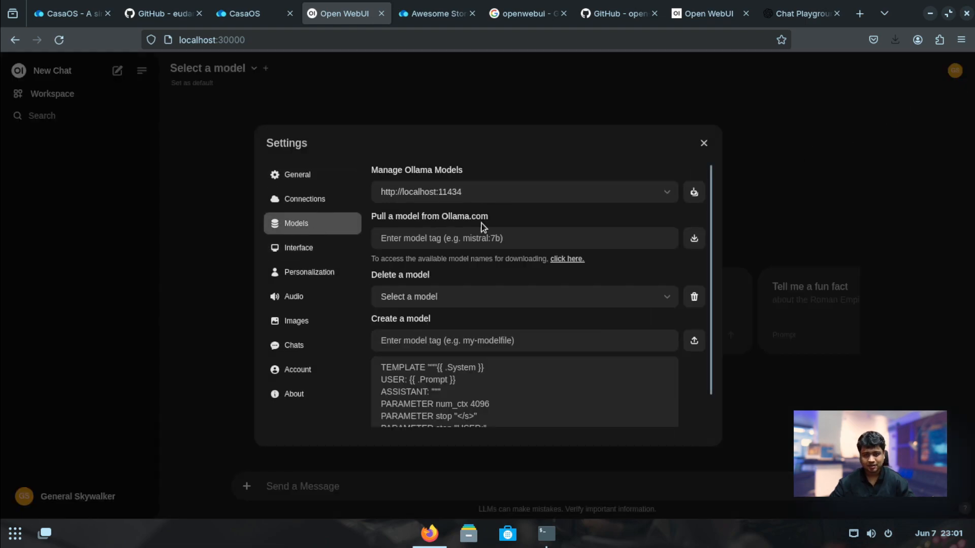
{"action": "left_click", "coordinate": [316, 199]}
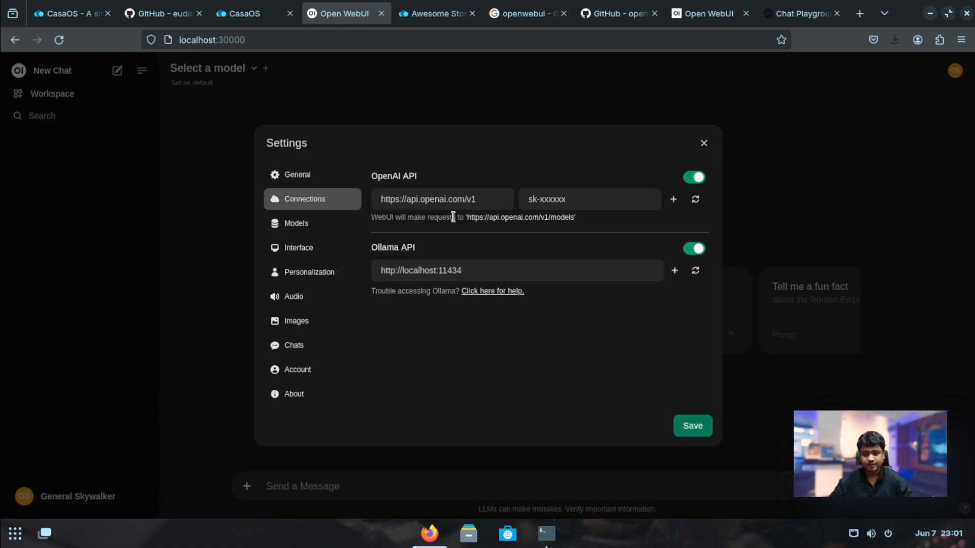
Replace the placeholder OpenAI API key with the real key, verify the connection, save, and close Settings
{"action": "triple_click", "coordinate": [590, 203]}
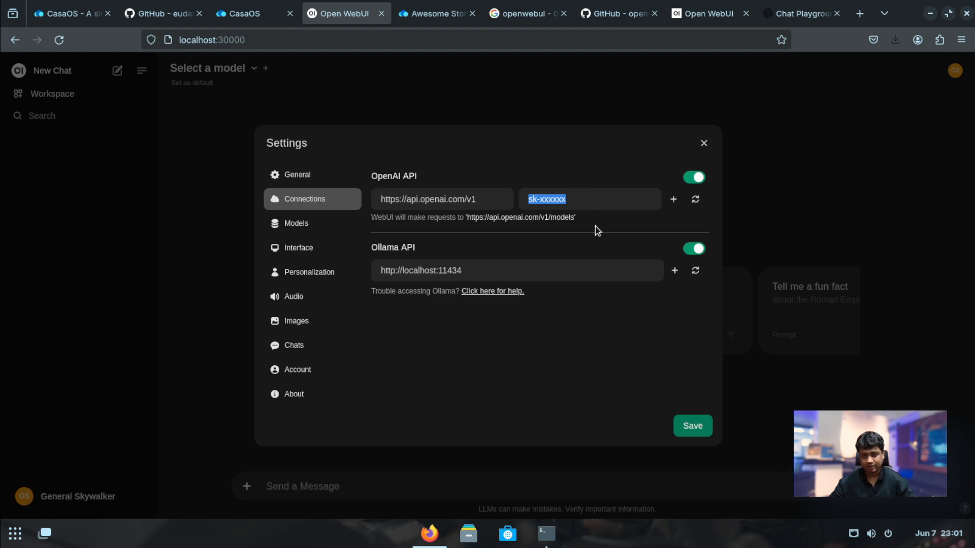
{"action": "key", "text": "ctrl+v"}
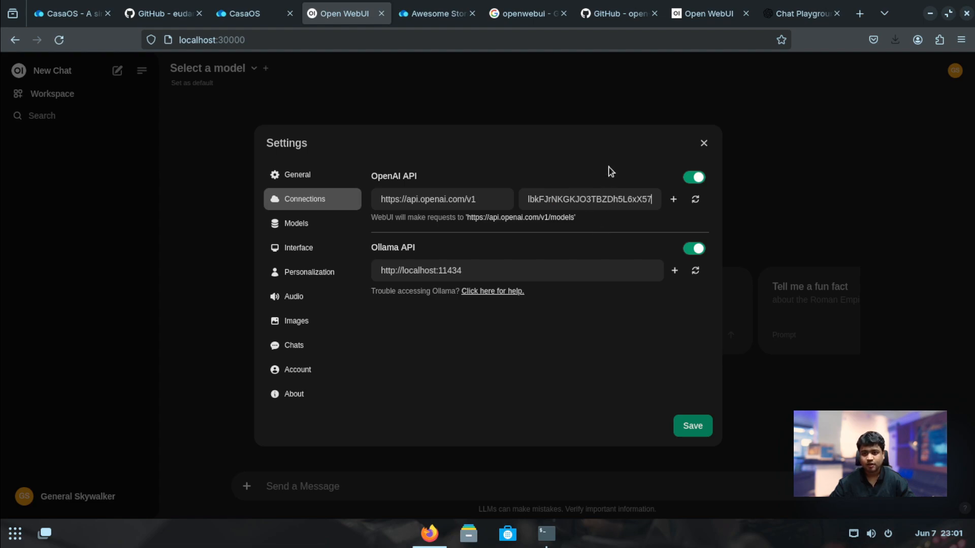
{"action": "left_click", "coordinate": [702, 202]}
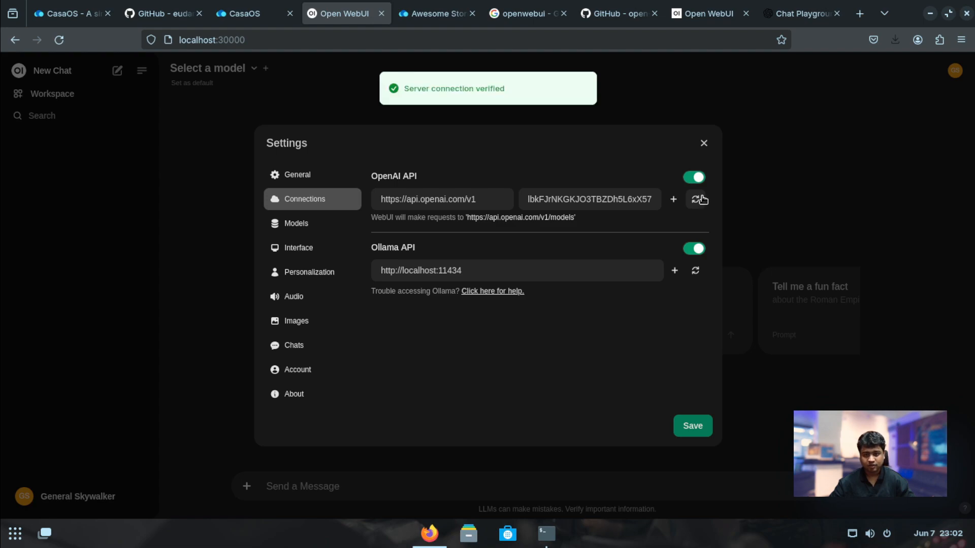
{"action": "left_click", "coordinate": [698, 426]}
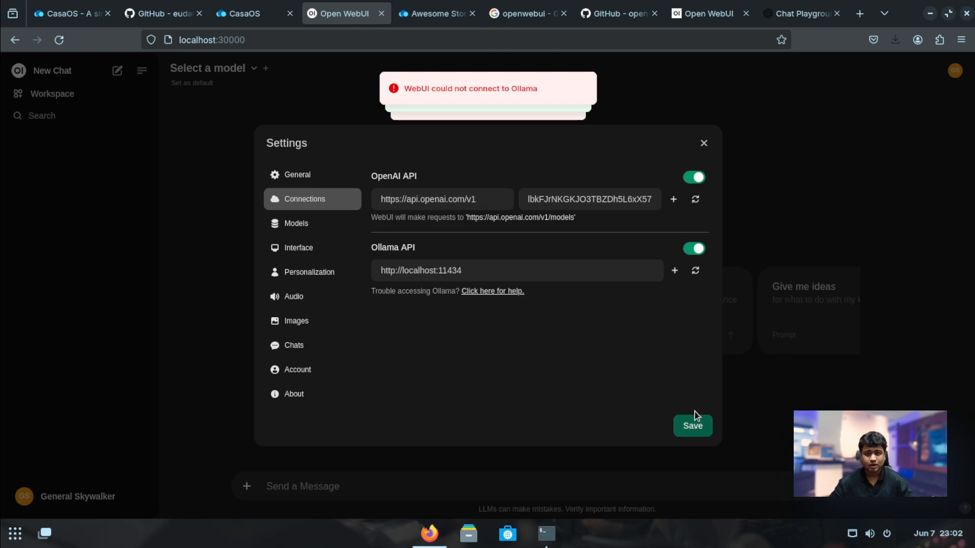
{"action": "left_click", "coordinate": [704, 144]}
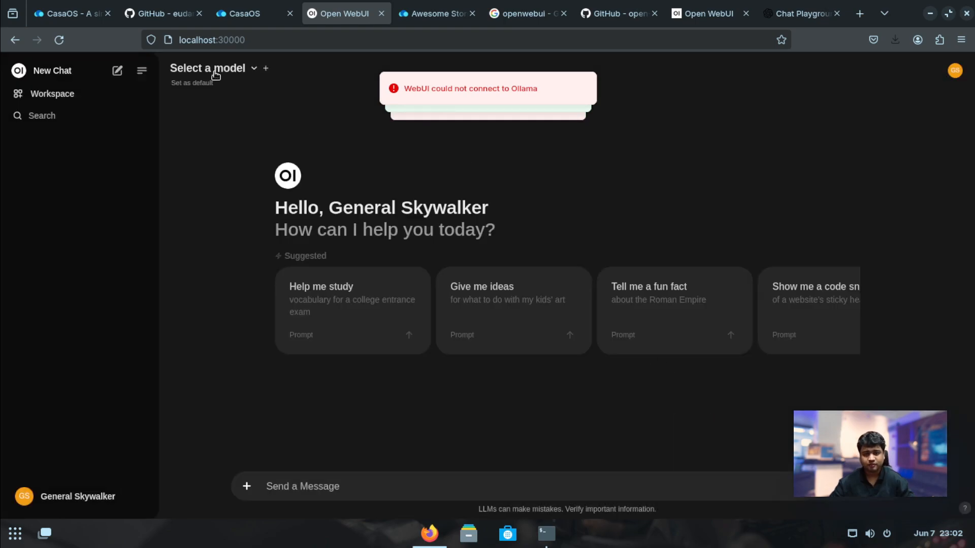
Choose gpt-4o as the chat model and send it the message 'Hi'
{"action": "left_click", "coordinate": [235, 73]}
{"action": "scroll", "coordinate": [259, 198], "scroll_direction": "down", "scroll_amount": 5}
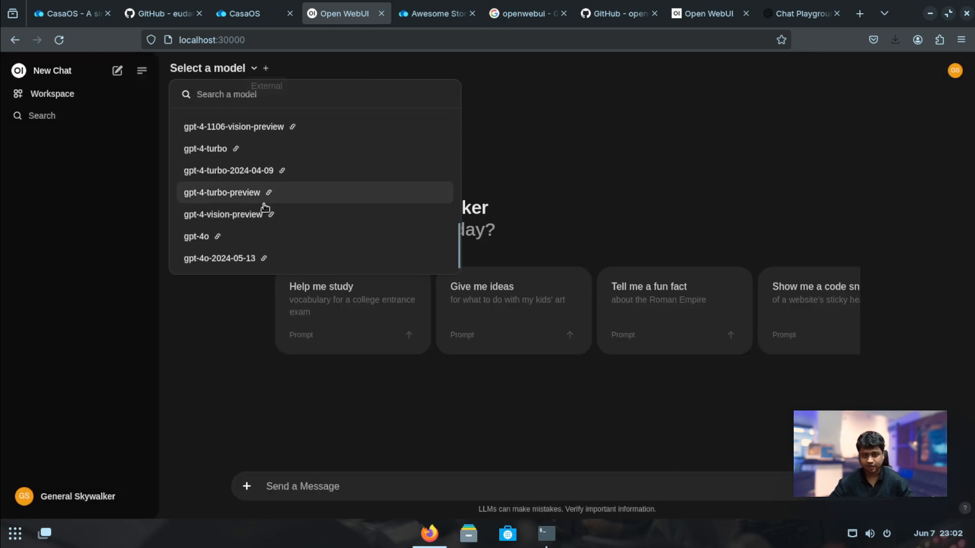
{"action": "scroll", "coordinate": [306, 223], "scroll_direction": "up", "scroll_amount": 2}
{"action": "scroll", "coordinate": [305, 222], "scroll_direction": "down", "scroll_amount": 2}
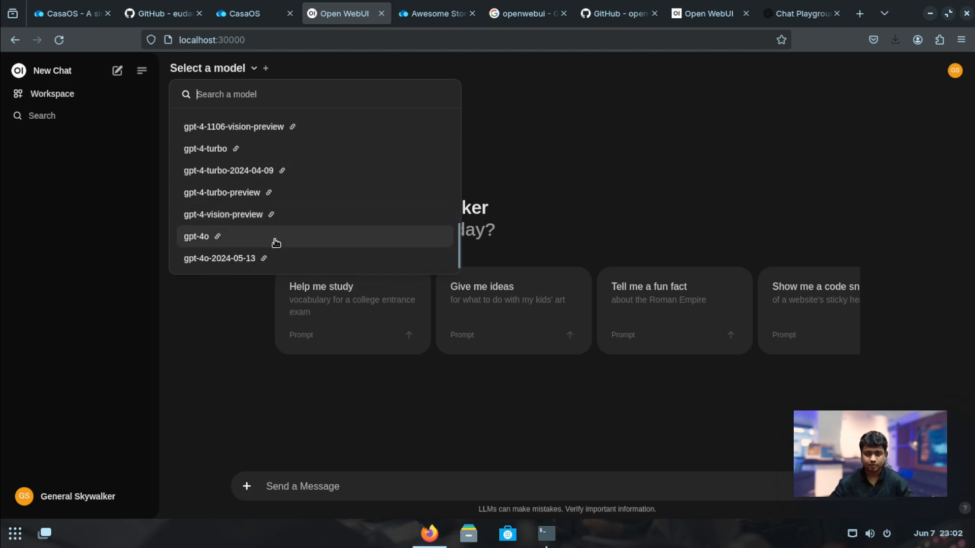
{"action": "left_click", "coordinate": [274, 243]}
{"action": "type", "text": "Hi"}
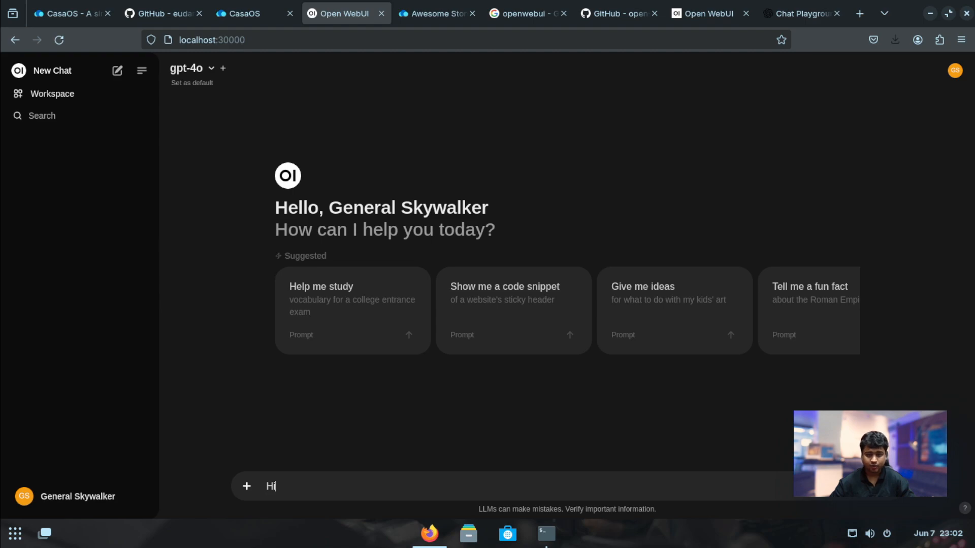
{"action": "key", "text": "Return"}
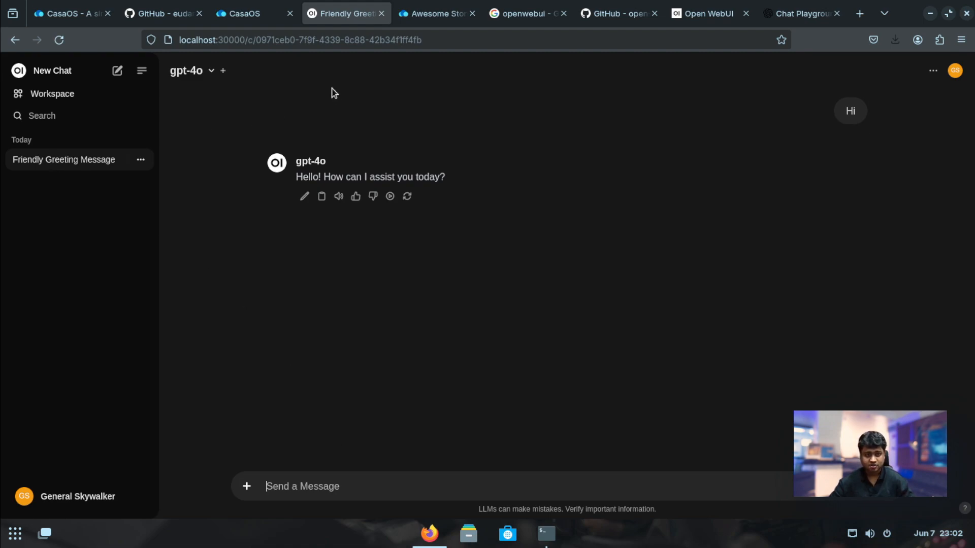
Review the model list, then check the user permissions and model settings in the Admin Panel settings
{"action": "left_click", "coordinate": [203, 77]}
{"action": "scroll", "coordinate": [251, 167], "scroll_direction": "down", "scroll_amount": 5}
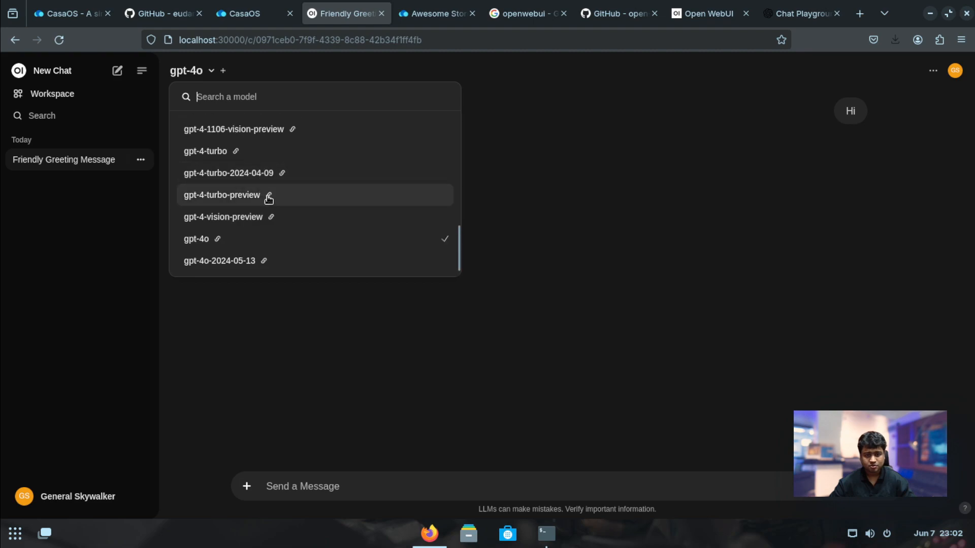
{"action": "left_click", "coordinate": [638, 152]}
{"action": "left_click", "coordinate": [98, 501]}
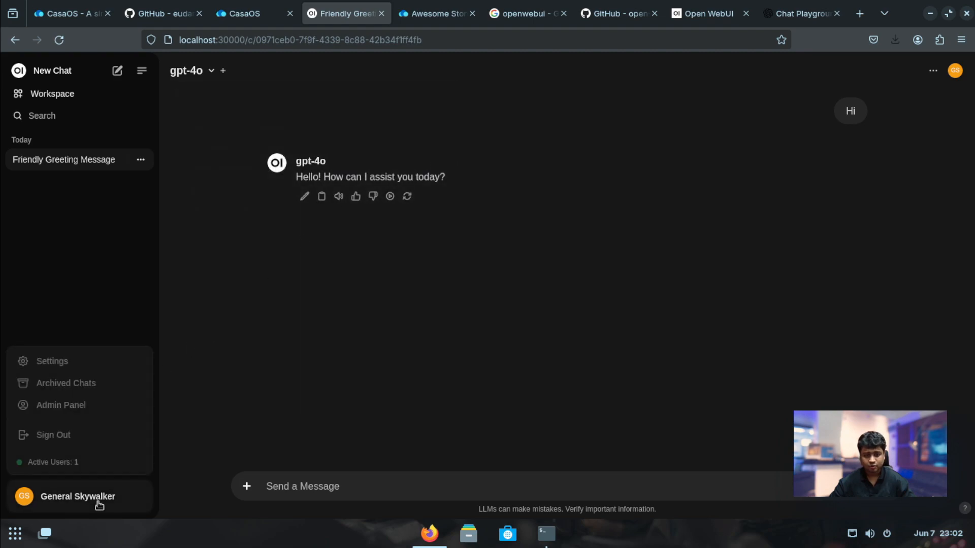
{"action": "left_click", "coordinate": [71, 406]}
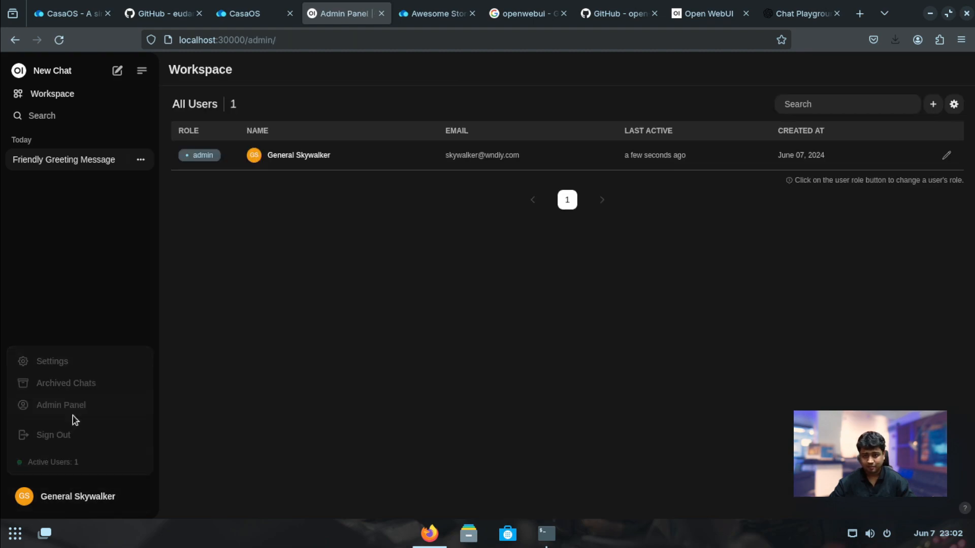
{"action": "left_click", "coordinate": [954, 105]}
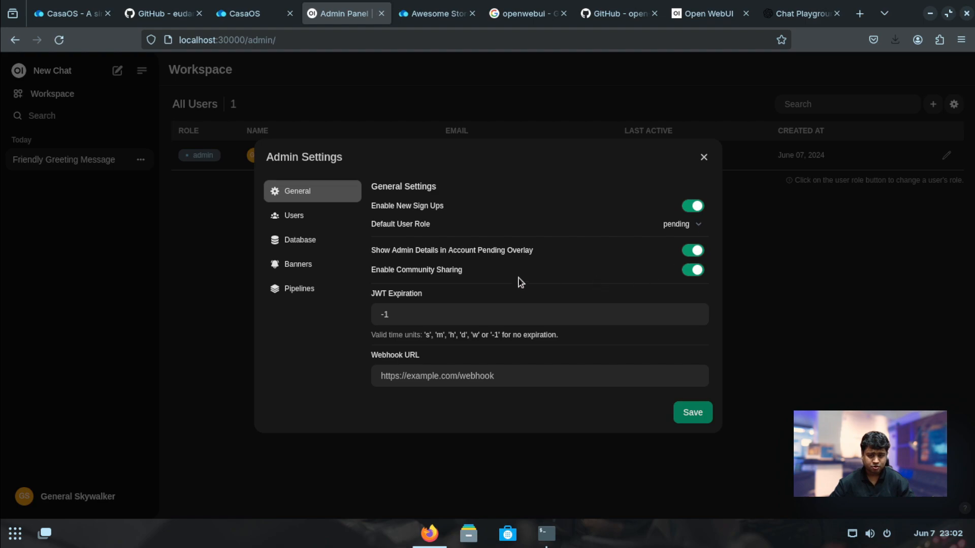
{"action": "left_click", "coordinate": [310, 217]}
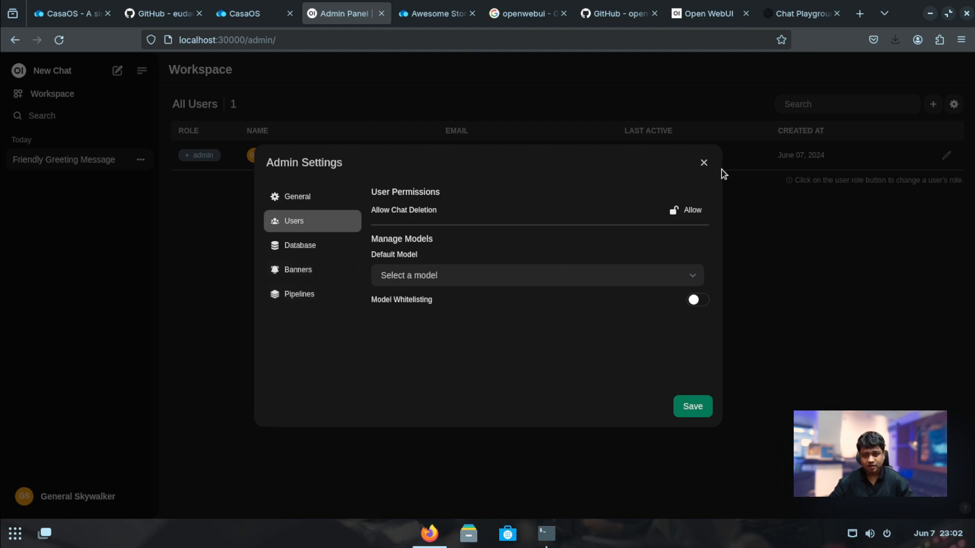
{"action": "left_click", "coordinate": [704, 164]}
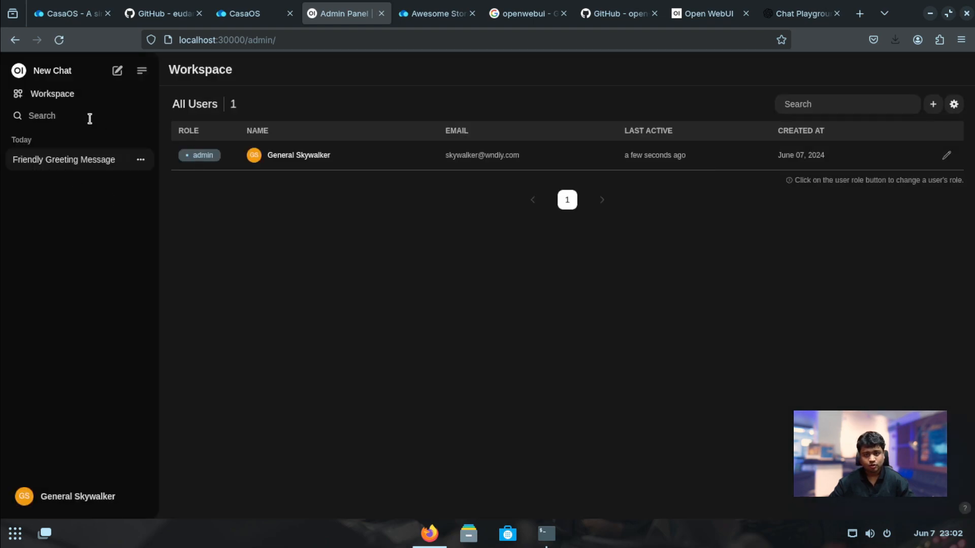
Hide gpt-3.5-turbo in Workspace > Models, then start a new chat
{"action": "left_click", "coordinate": [73, 97]}
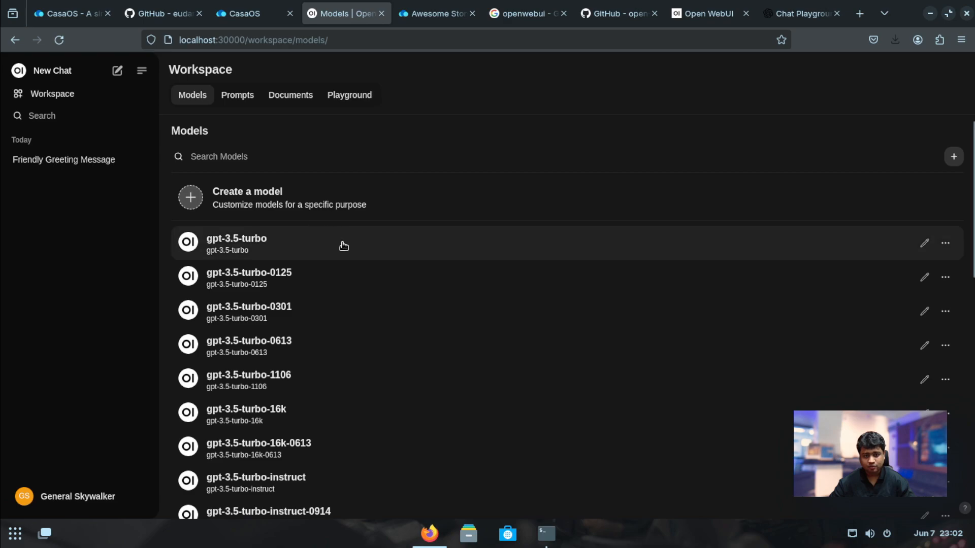
{"action": "scroll", "coordinate": [391, 385], "scroll_direction": "down", "scroll_amount": 10}
{"action": "scroll", "coordinate": [419, 370], "scroll_direction": "up", "scroll_amount": 9}
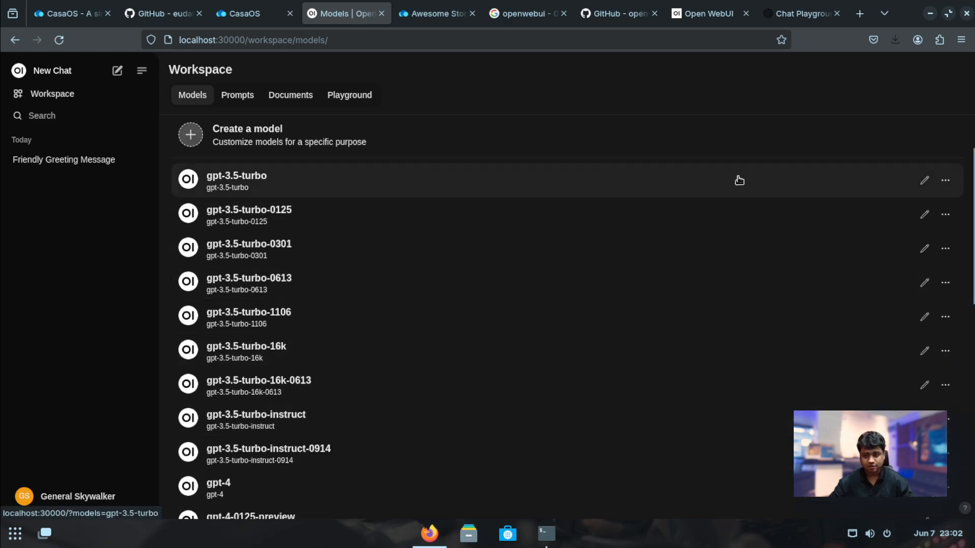
{"action": "left_click", "coordinate": [950, 182]}
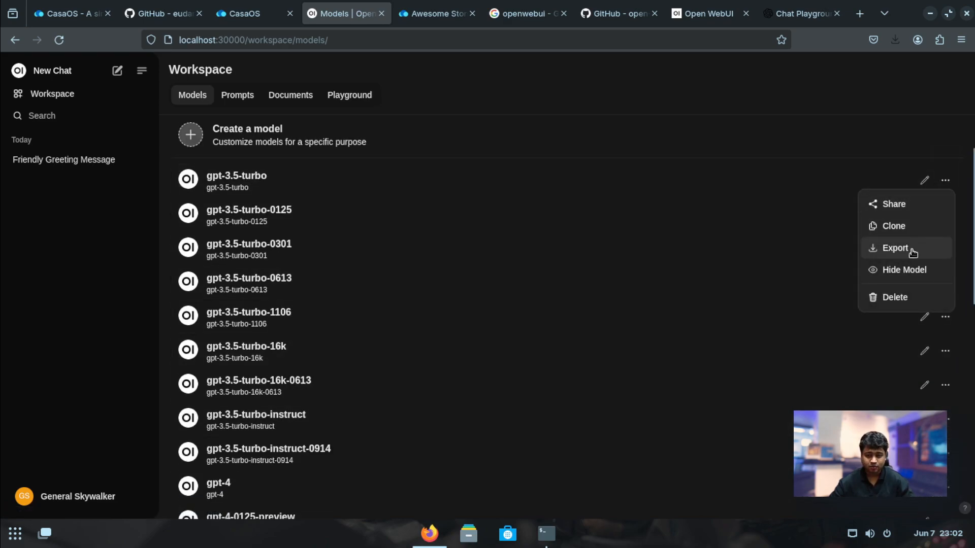
{"action": "left_click", "coordinate": [905, 271]}
{"action": "left_click", "coordinate": [955, 181]}
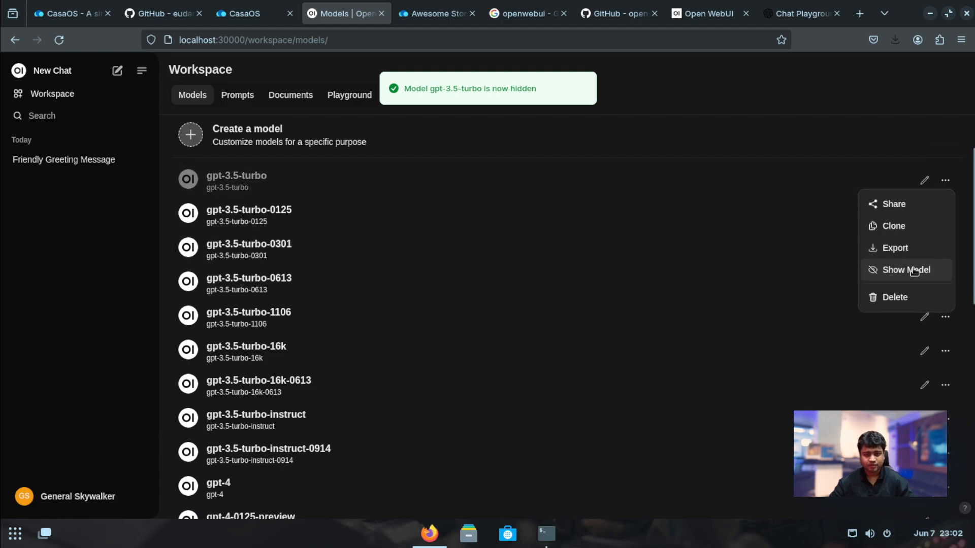
{"action": "left_click", "coordinate": [905, 169]}
{"action": "scroll", "coordinate": [907, 168], "scroll_direction": "down", "scroll_amount": 6}
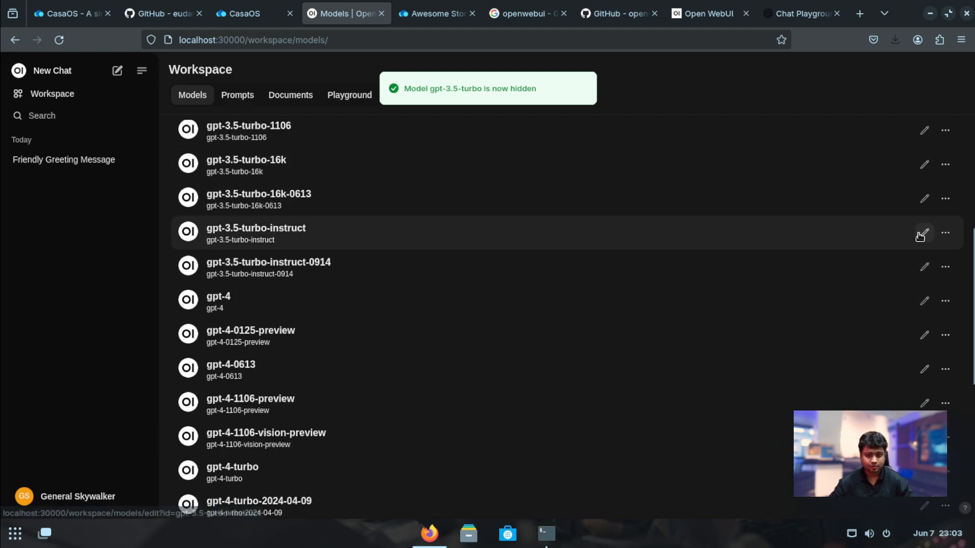
{"action": "scroll", "coordinate": [900, 289], "scroll_direction": "up", "scroll_amount": 7}
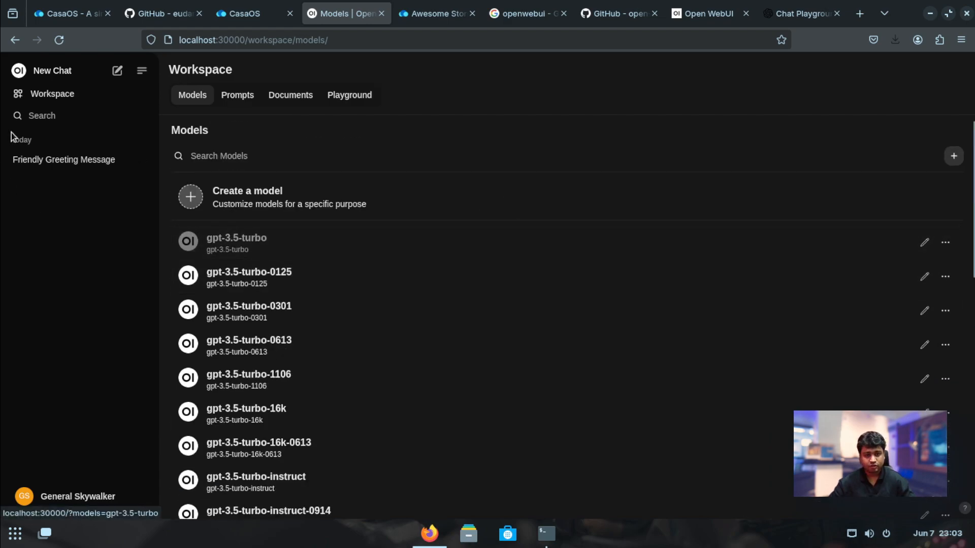
{"action": "left_click", "coordinate": [44, 72]}
Confirm gpt-3.5-turbo is gone, set gpt-4o as the default model, and refresh the page
{"action": "left_click", "coordinate": [241, 69]}
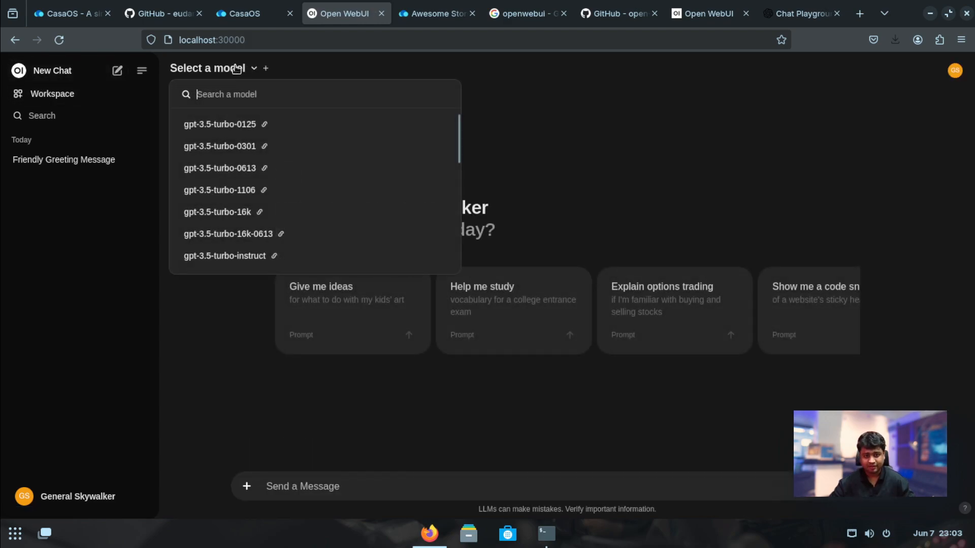
{"action": "left_click", "coordinate": [575, 103]}
{"action": "left_click", "coordinate": [215, 73]}
{"action": "scroll", "coordinate": [264, 203], "scroll_direction": "down", "scroll_amount": 5}
{"action": "left_click", "coordinate": [261, 236]}
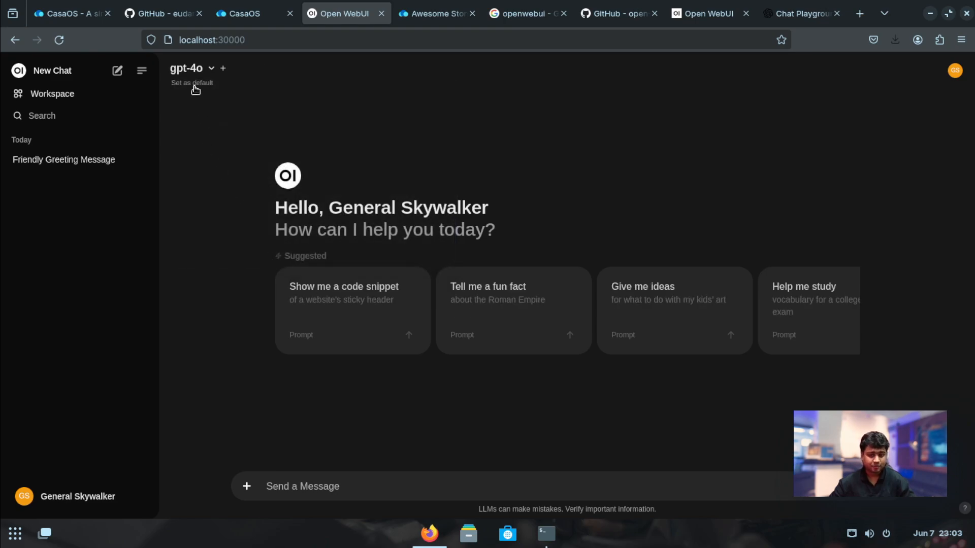
{"action": "left_click", "coordinate": [193, 84]}
{"action": "left_click", "coordinate": [59, 41]}
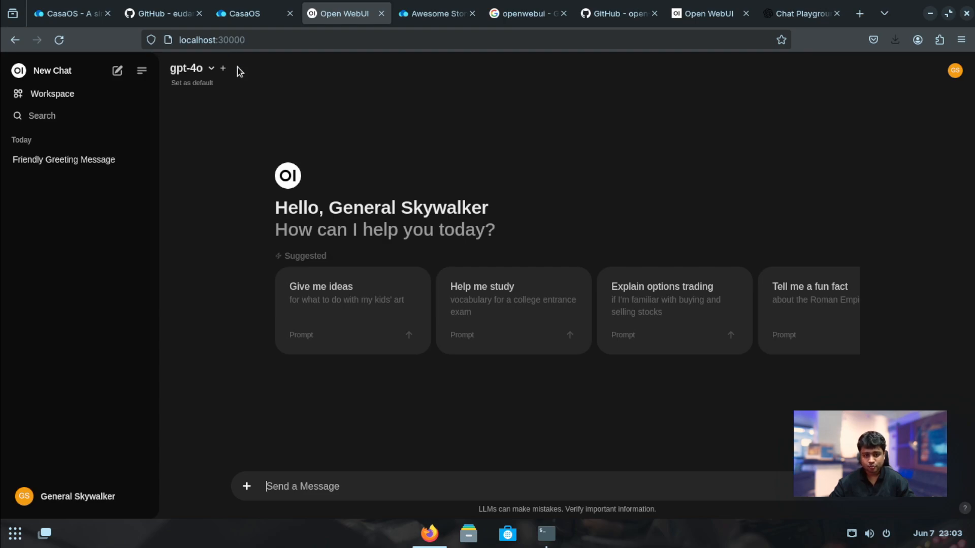
Send the kids' art ideas suggested prompt, then close the extra openwebui search and GitHub tabs
{"action": "left_click", "coordinate": [381, 300]}
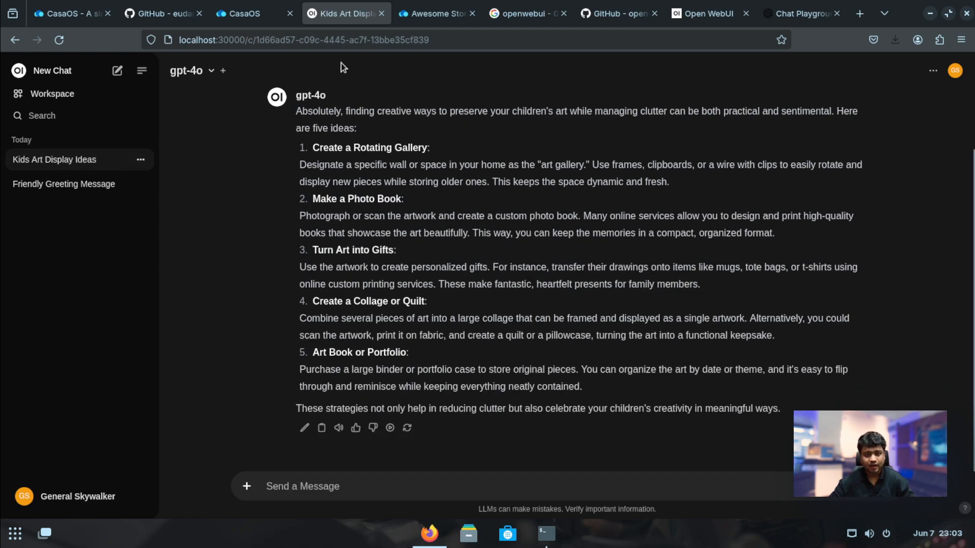
{"action": "left_click", "coordinate": [472, 14]}
{"action": "left_click", "coordinate": [472, 14]}
{"action": "left_click", "coordinate": [472, 14]}
Close the duplicate Open WebUI and Chat Playground tabs, switch to CasaOS, and show the applications grid
{"action": "left_click", "coordinate": [472, 14]}
{"action": "left_click", "coordinate": [472, 13]}
{"action": "left_click", "coordinate": [303, 15]}
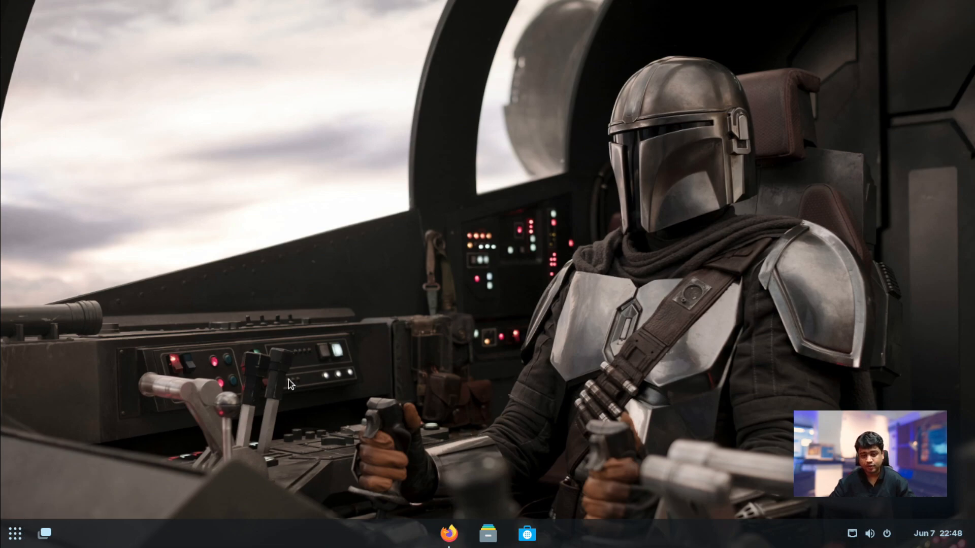
{"action": "left_click", "coordinate": [16, 534]}
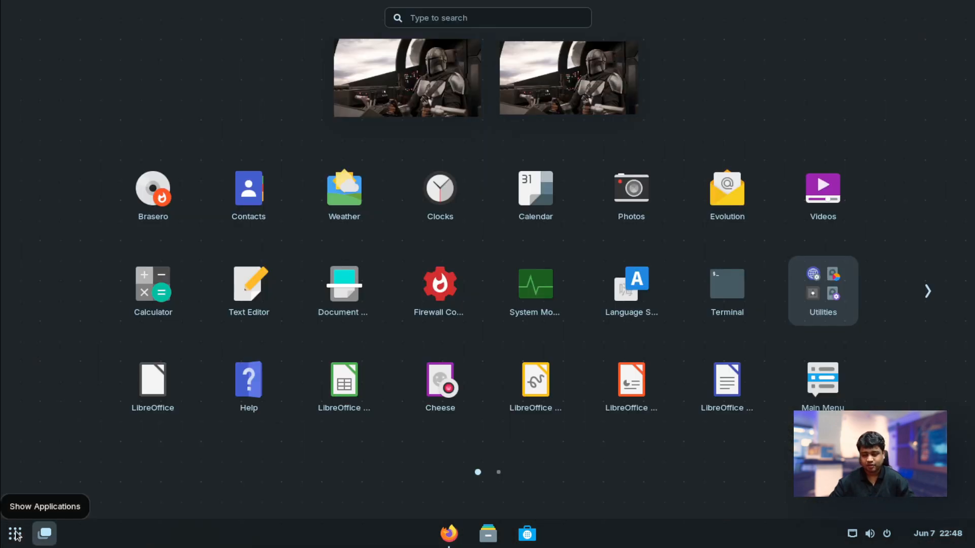